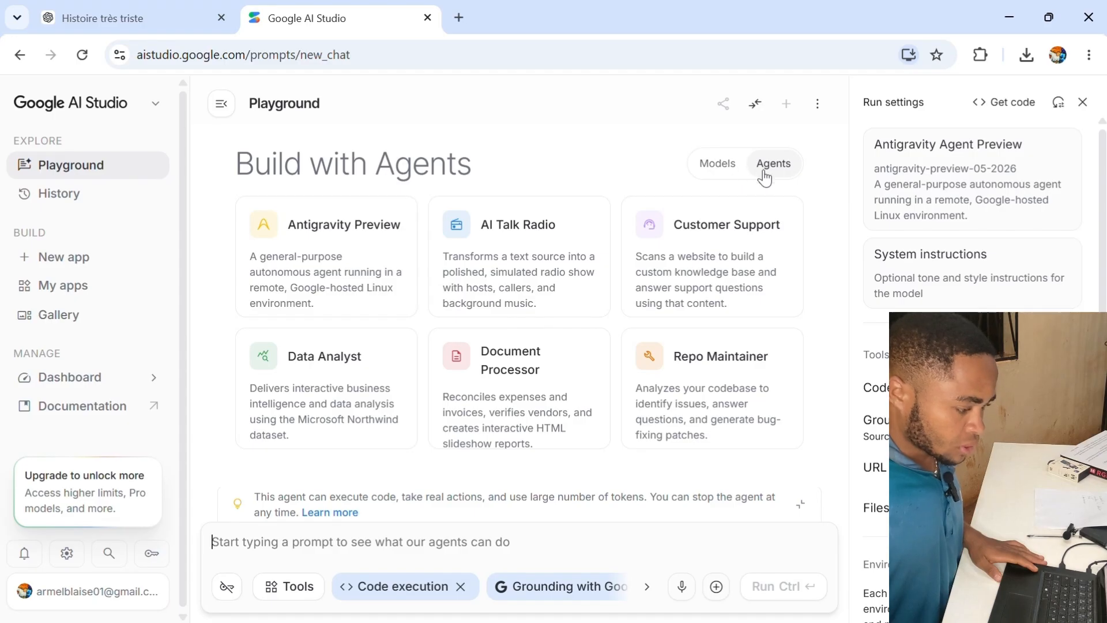
- Browse the Speech and Music models and switch the run settings model to Gemini 2.5 Flash Preview TTS
click(715, 171)
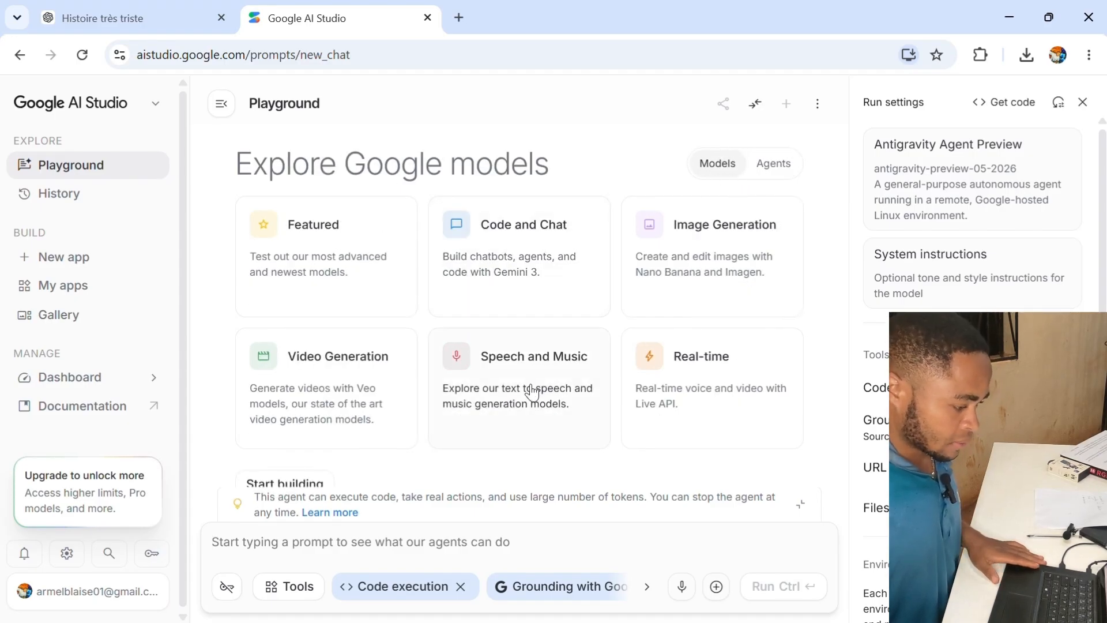
click(531, 391)
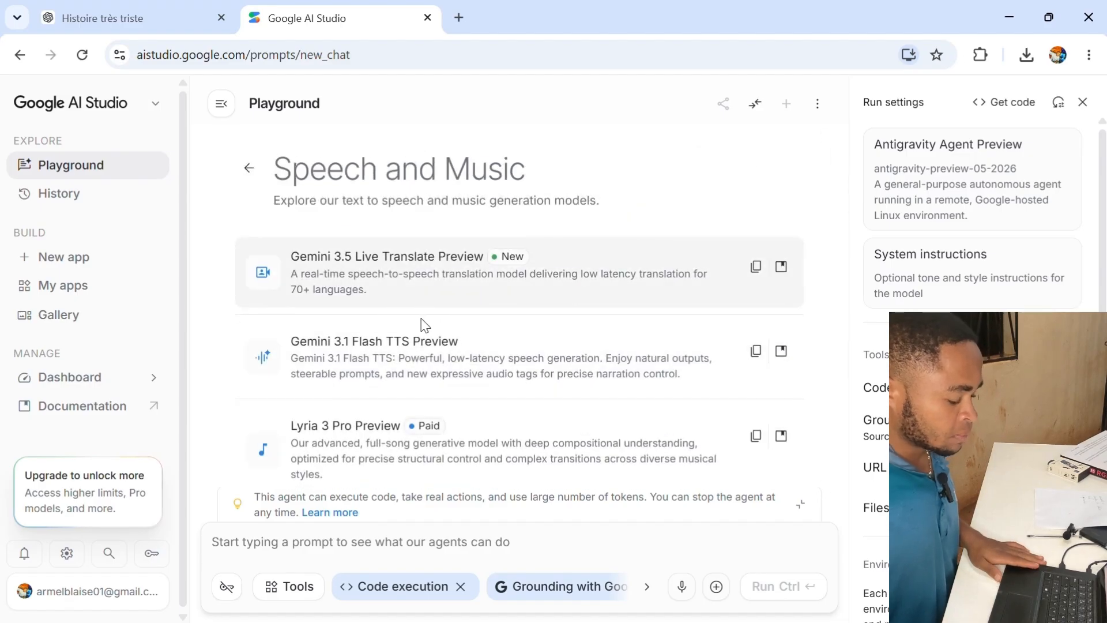
click(531, 447)
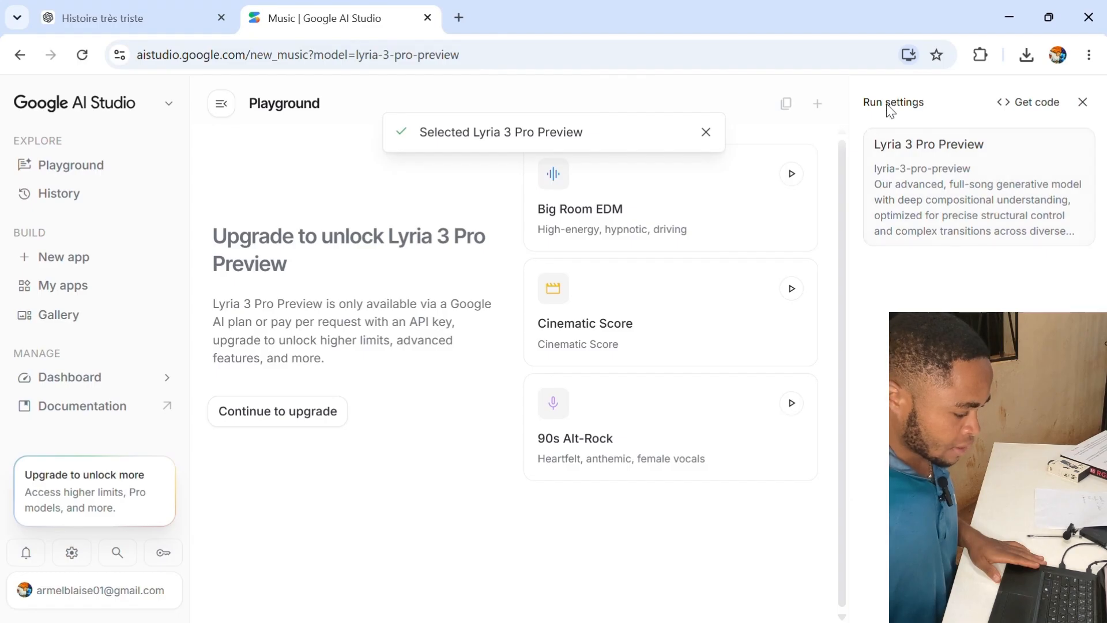
click(931, 214)
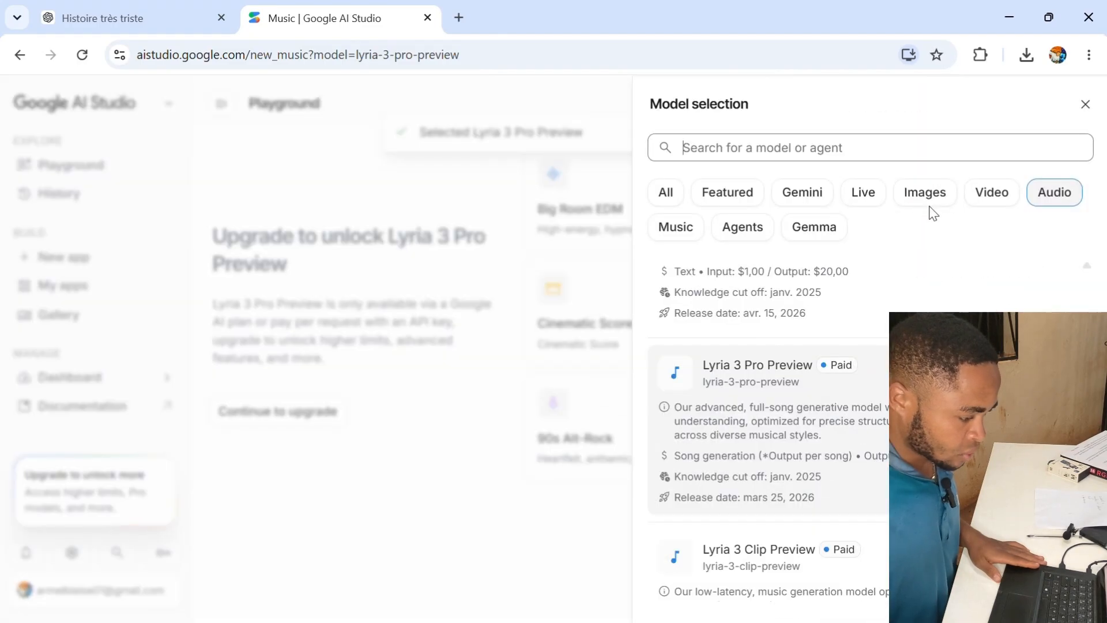
scroll(810, 387, down, 3)
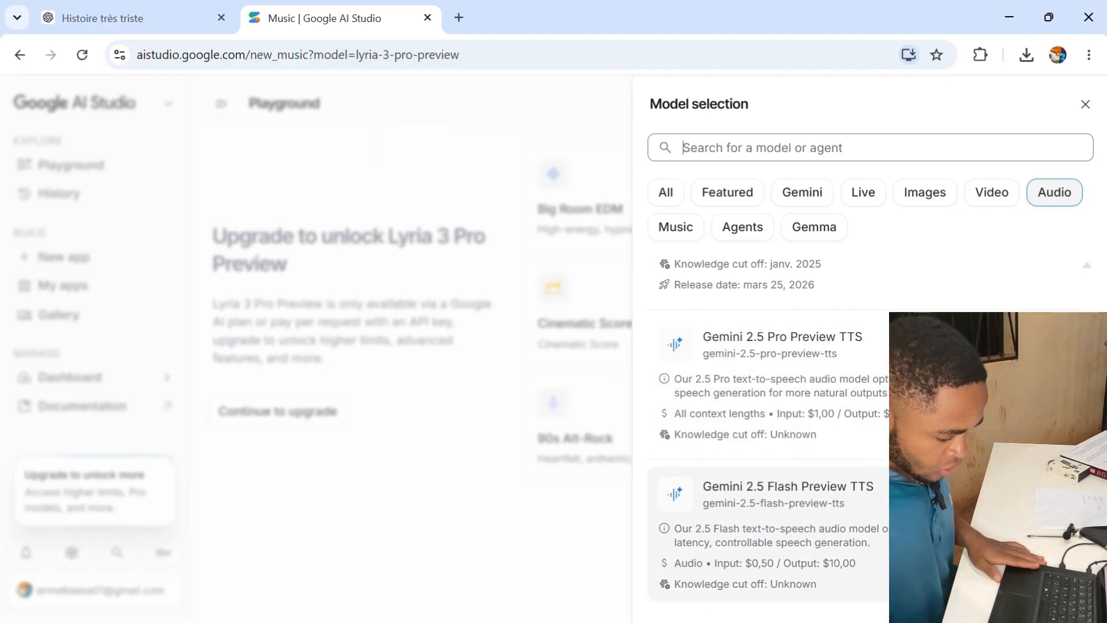
click(864, 534)
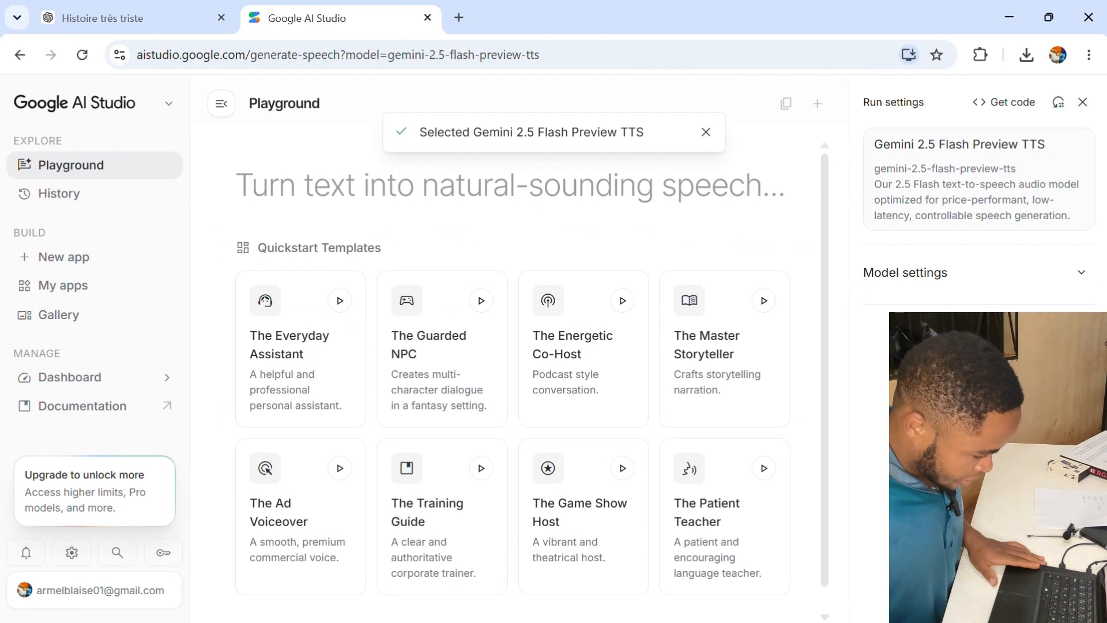
- Reopen model selection and reselect Gemini 2.5 Flash Preview TTS to open the speech composer
click(937, 160)
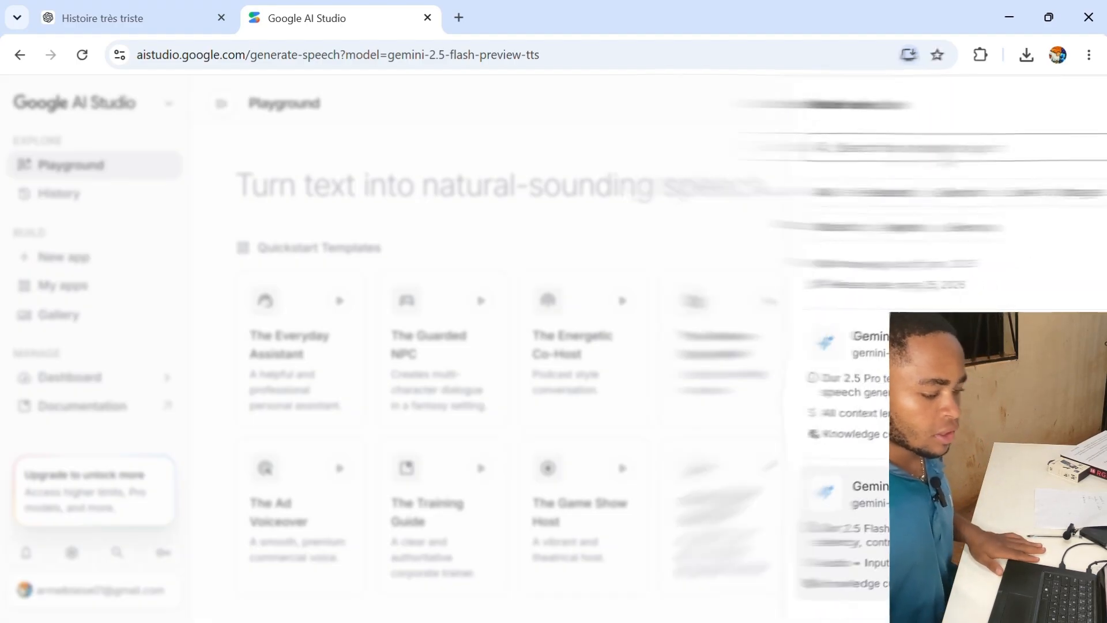
scroll(717, 366, up, 6)
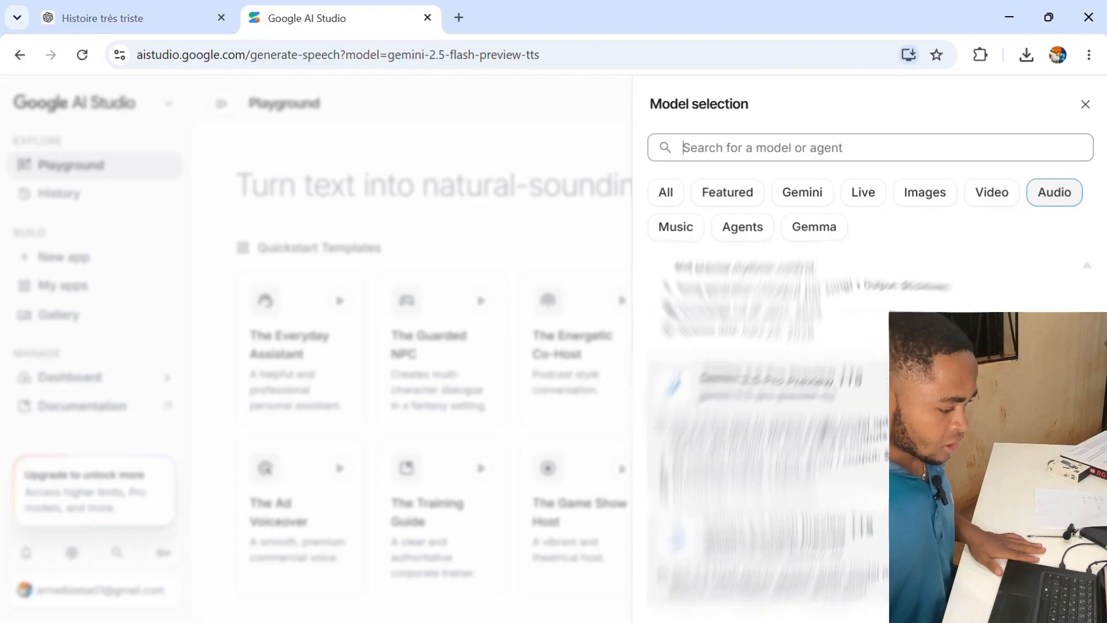
scroll(773, 386, down, 6)
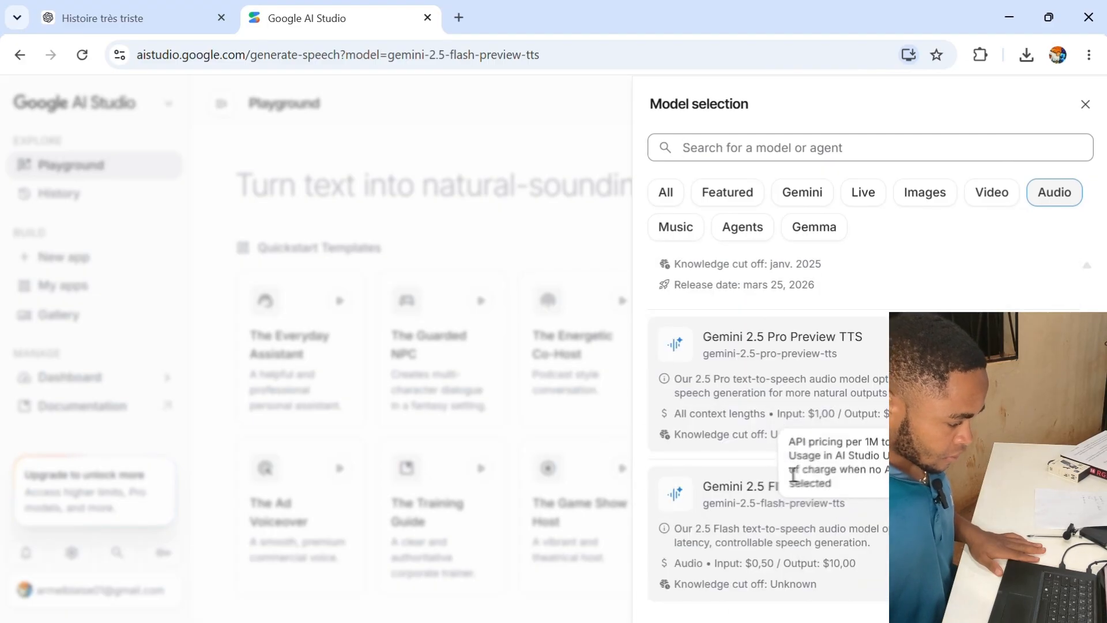
click(798, 528)
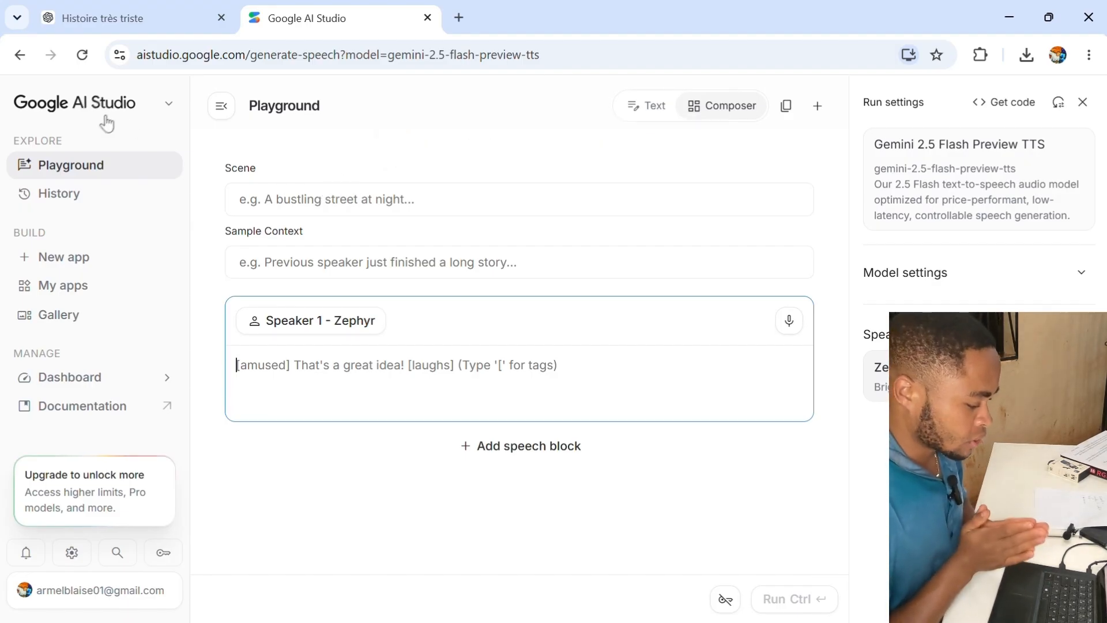
- Switch to the ChatGPT conversation and select and copy the whole sad story text
click(89, 16)
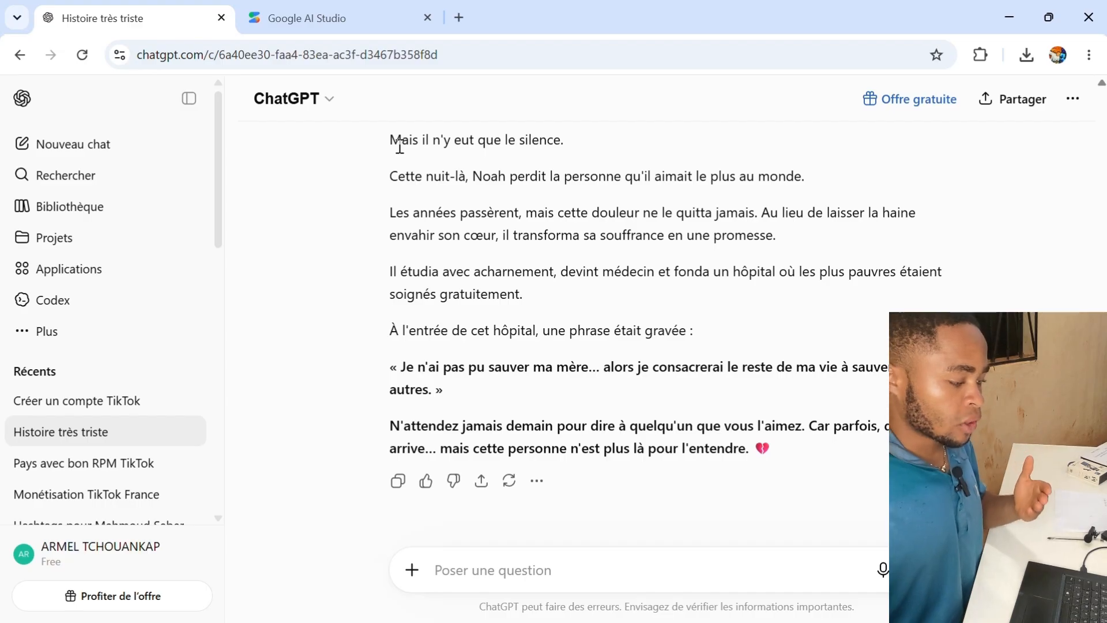
scroll(401, 141, up, 15)
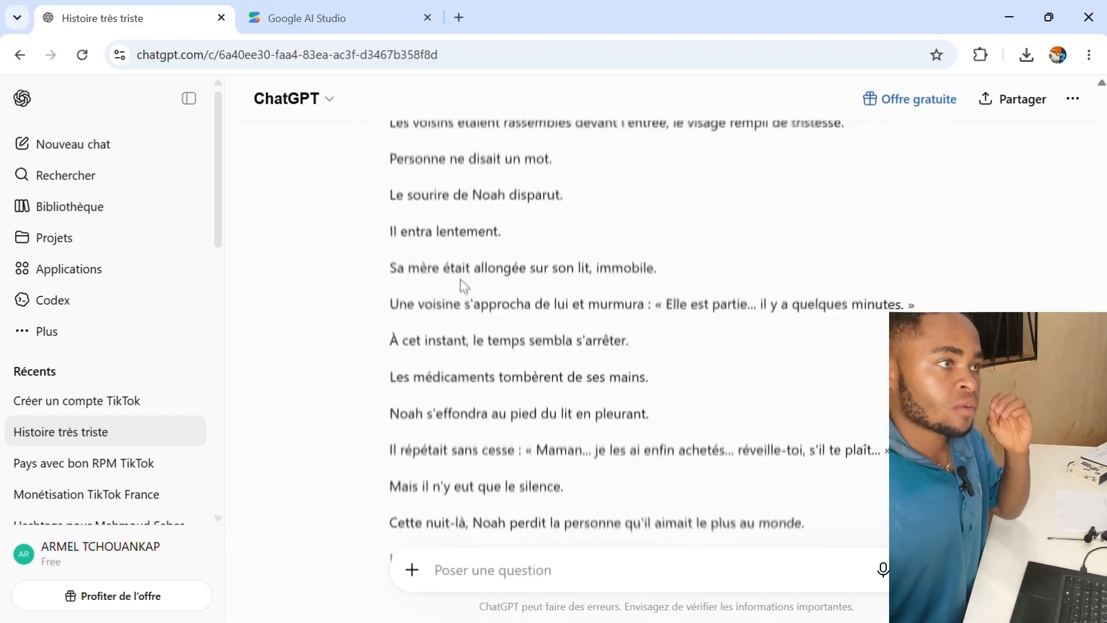
scroll(453, 271, up, 5)
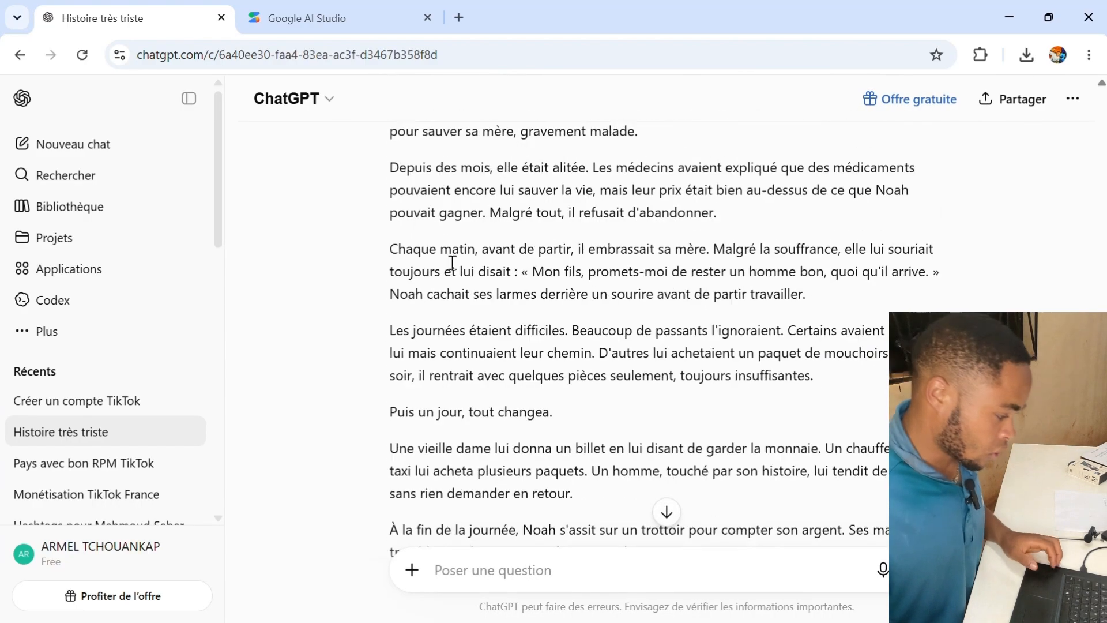
drag(391, 203, 768, 307)
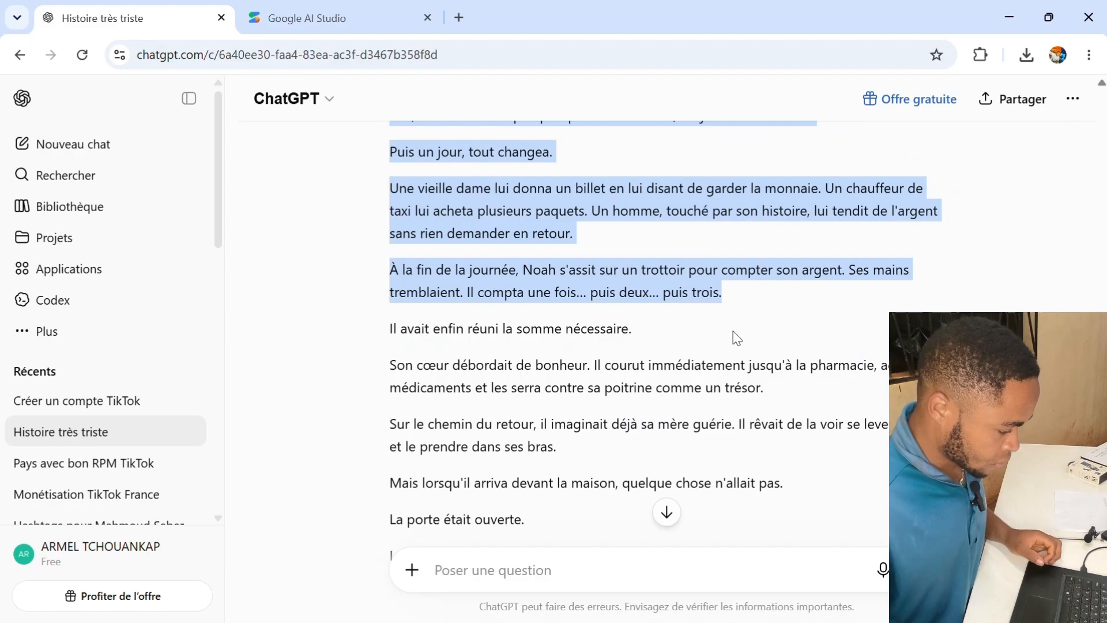
click(297, 5)
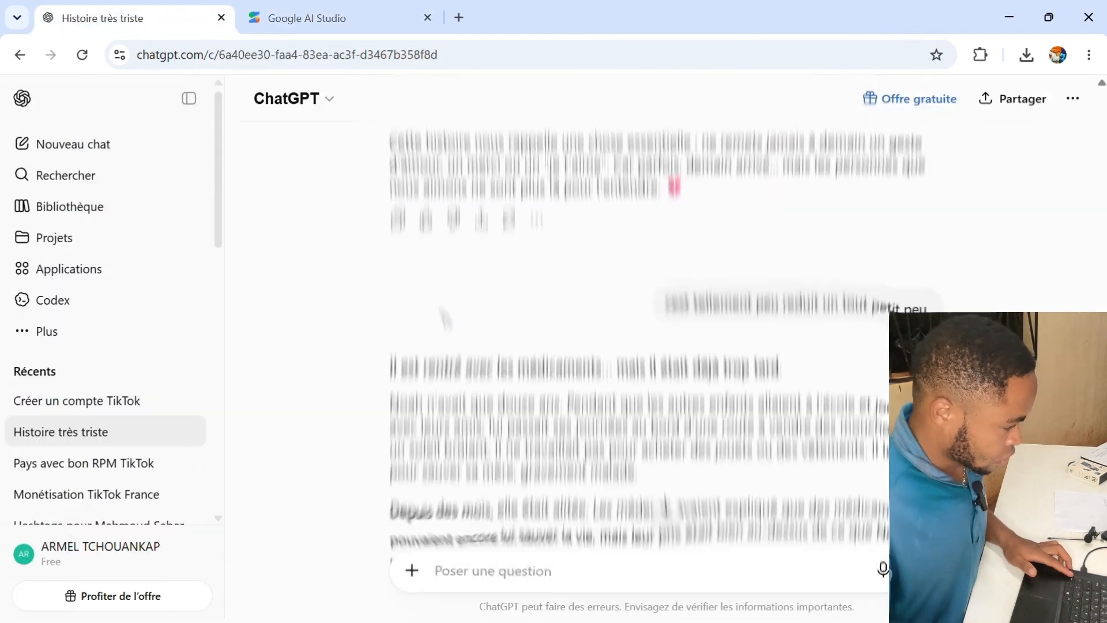
drag(391, 348, 797, 461)
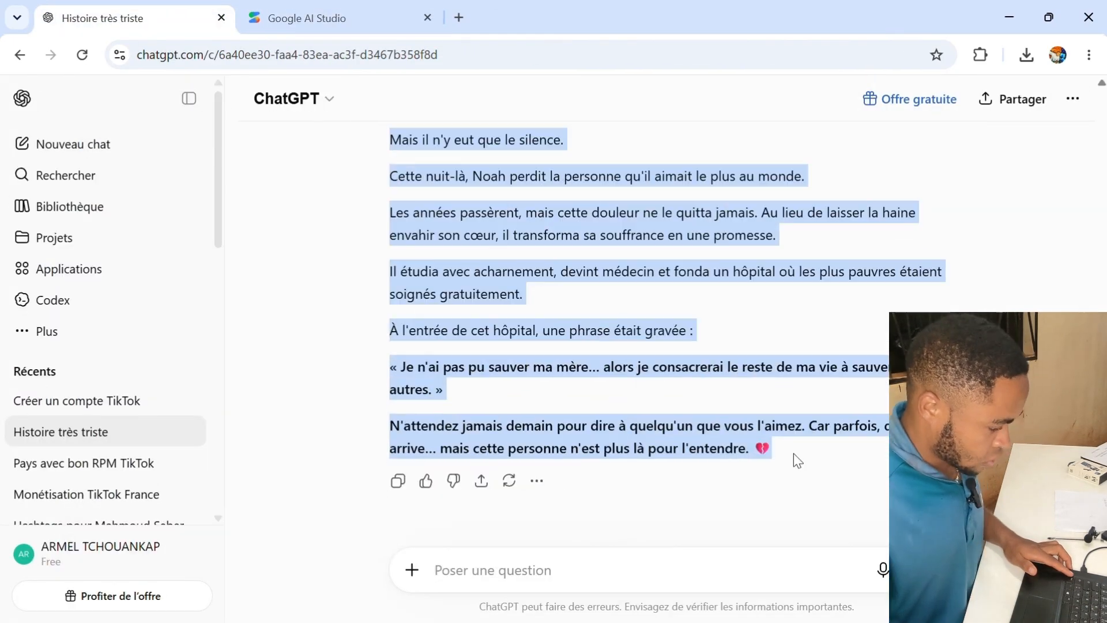
- Paste the story into the Speaker 1 - Zephyr speech block and run the speech generation
click(306, 17)
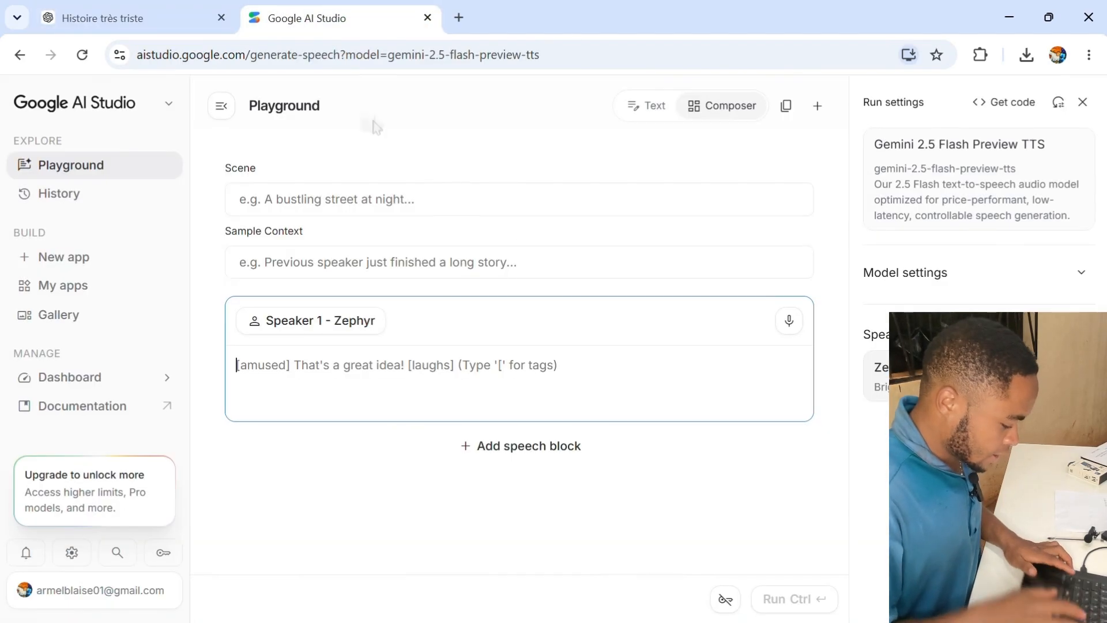
key(ctrl+v)
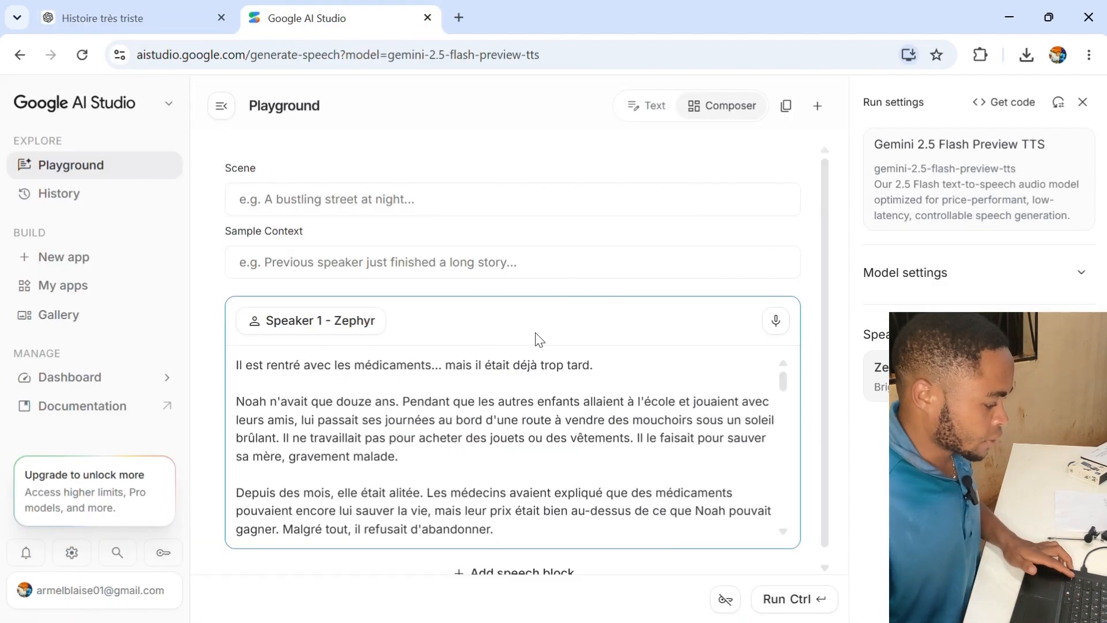
scroll(540, 369, down, 10)
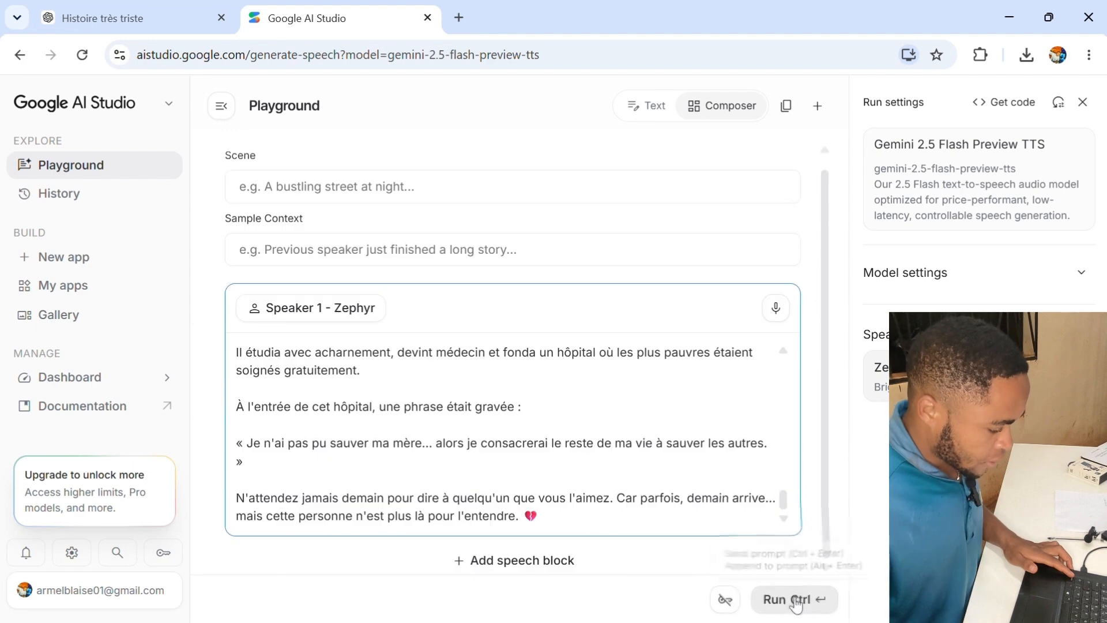
click(795, 606)
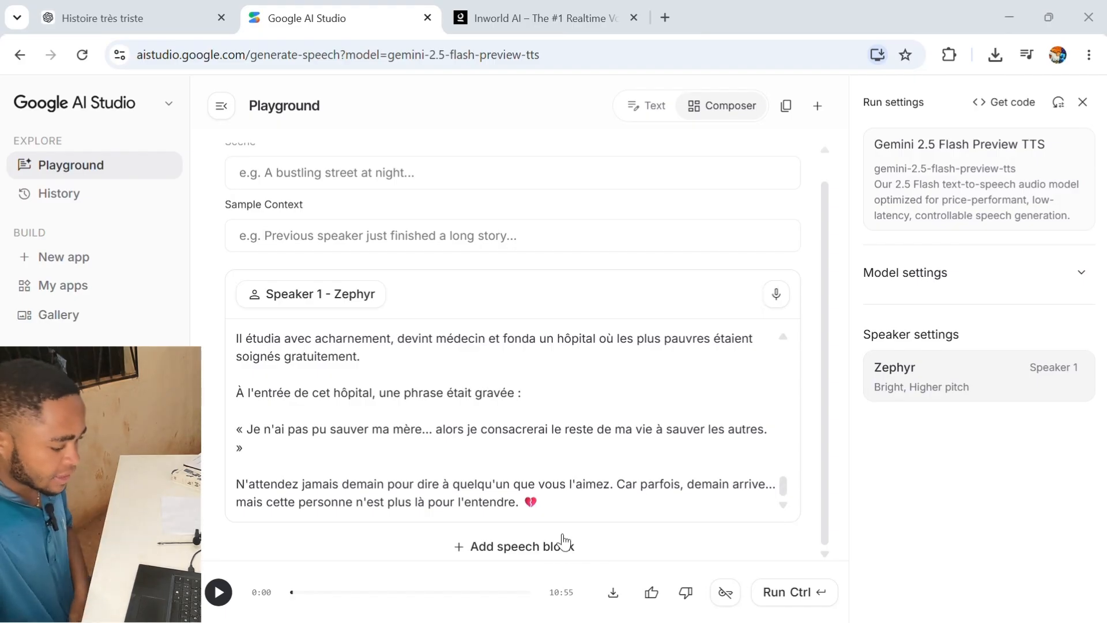
- Download the generated audio file and close the downloads history tab
click(615, 599)
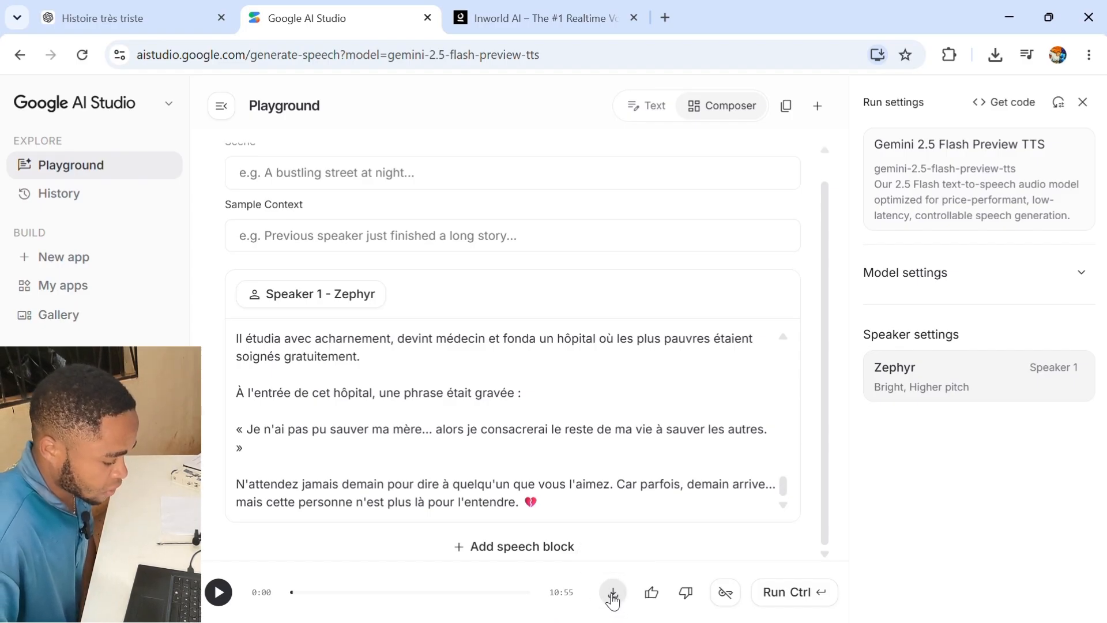
click(613, 599)
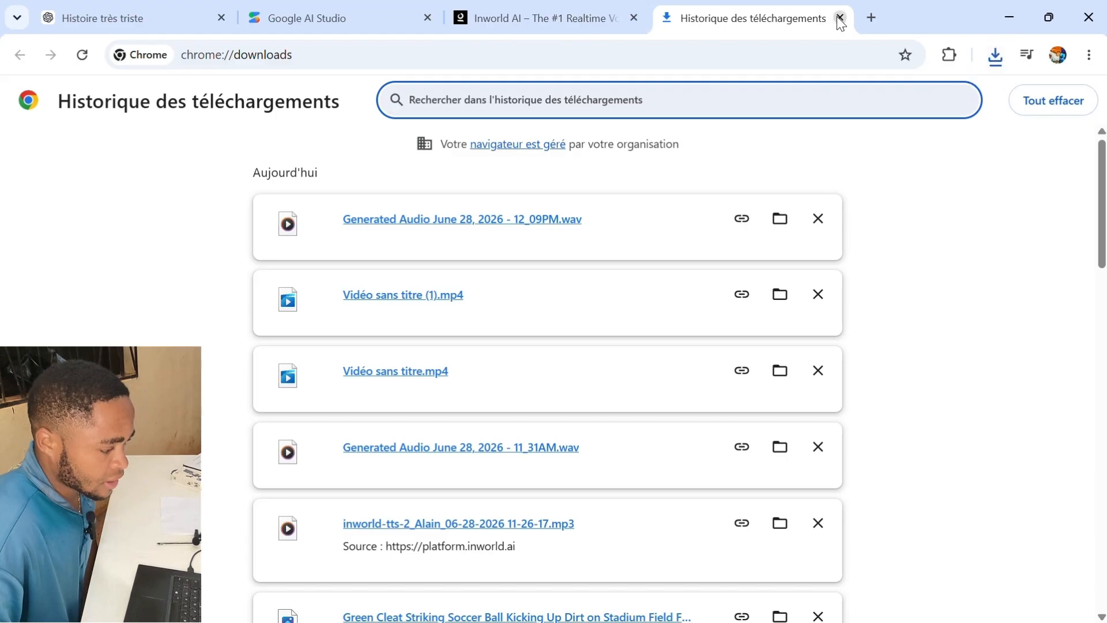
click(839, 18)
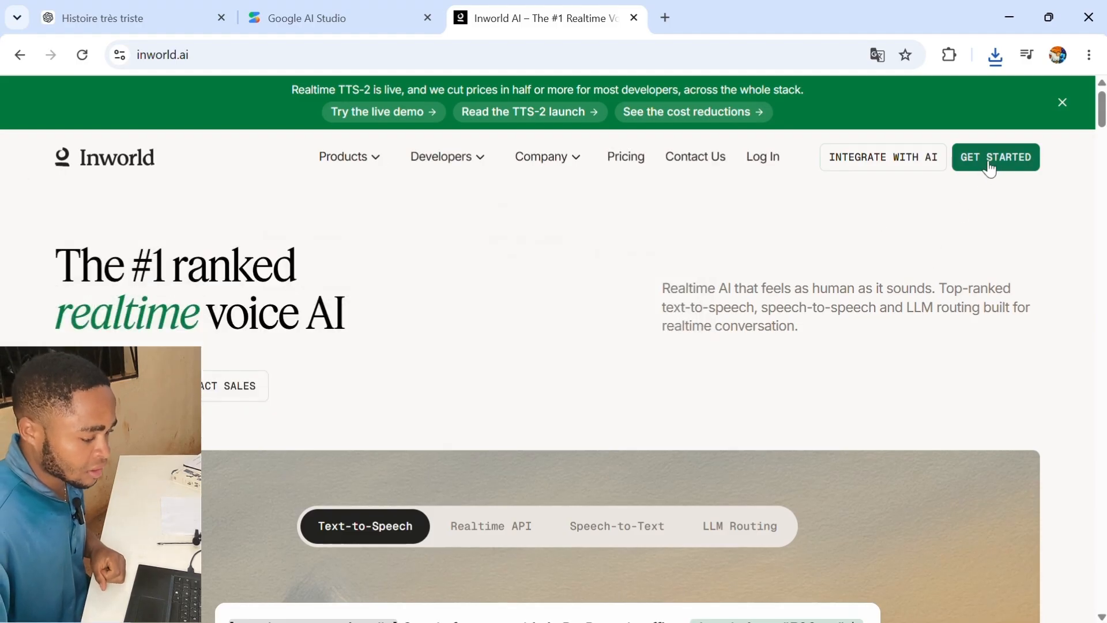
- Open the Inworld Text-to-Speech playground and clear all the existing text from its input field
click(990, 166)
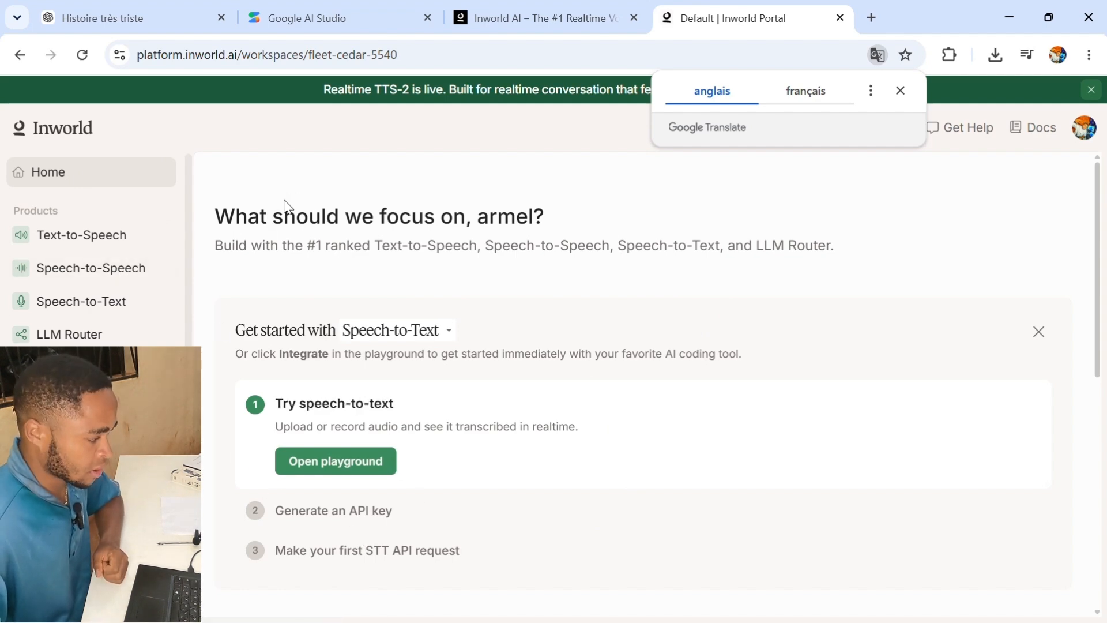
click(107, 250)
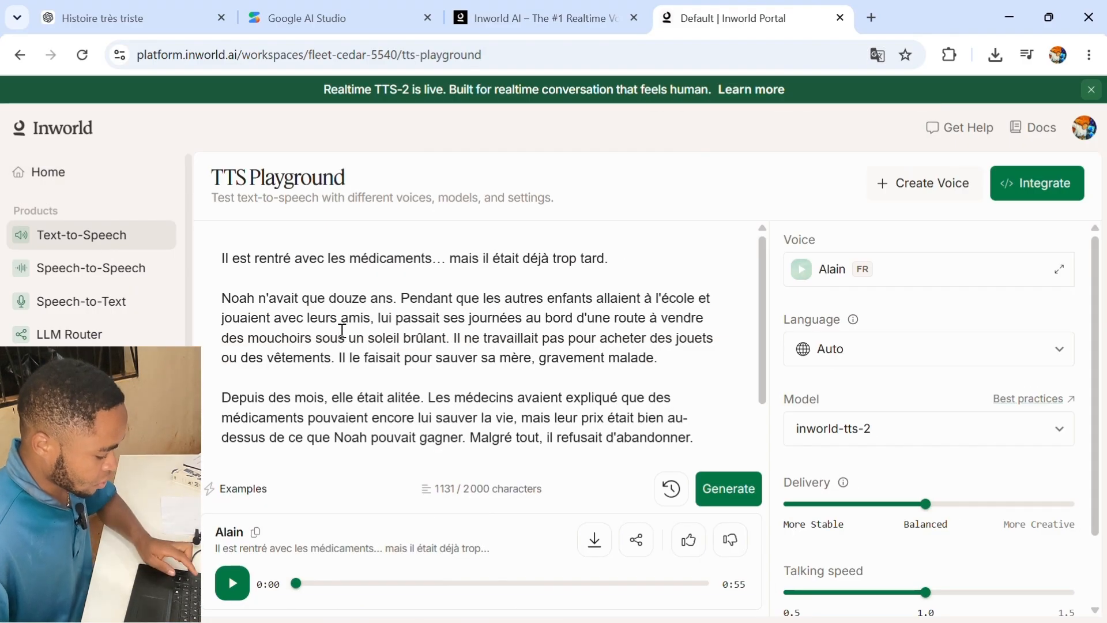
key(ctrl+a)
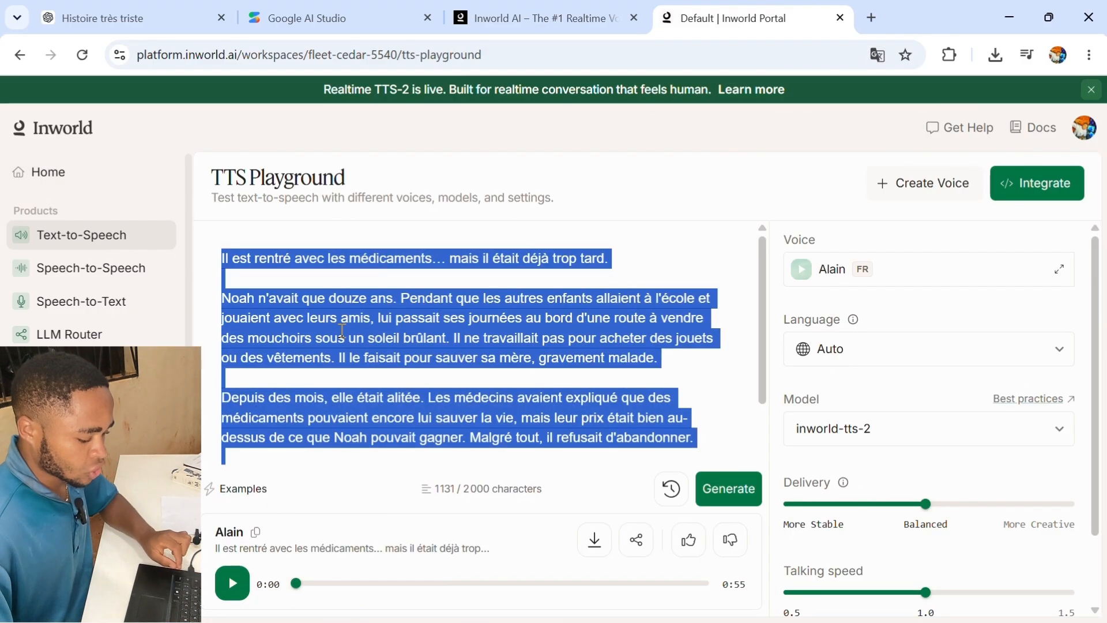
key(BackSpace)
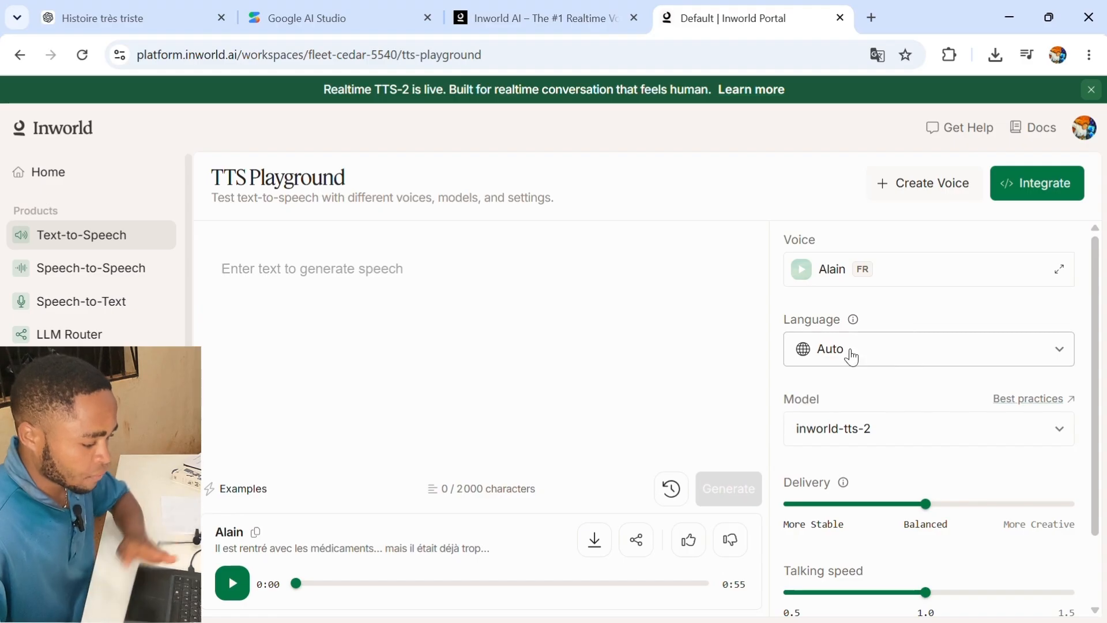
- Review the available French voices in the voice selector without changing the voice
click(928, 284)
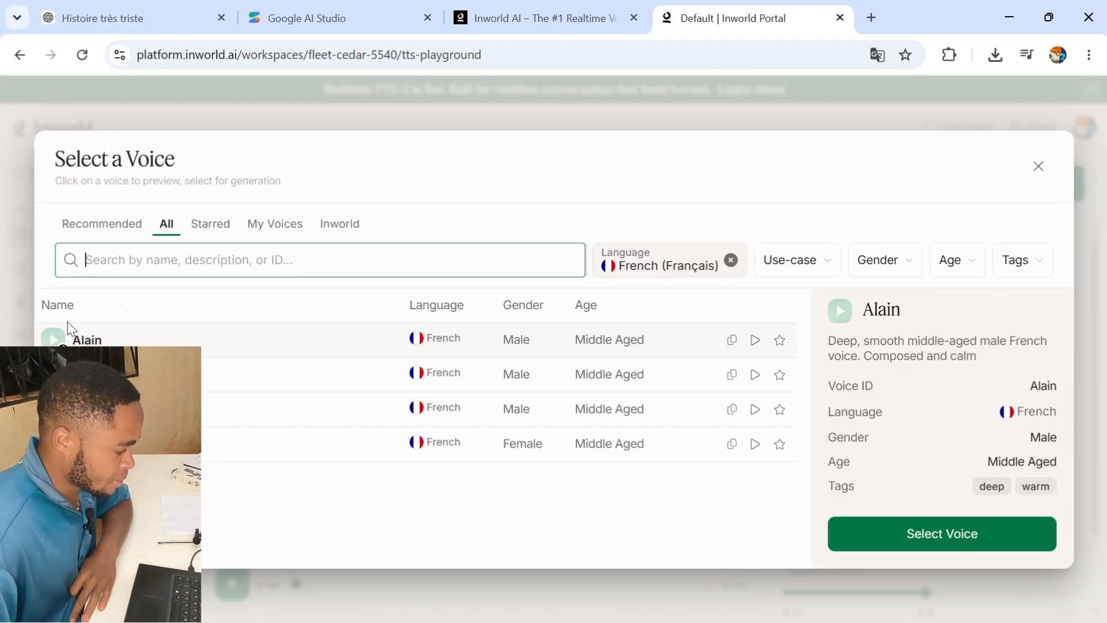
click(18, 369)
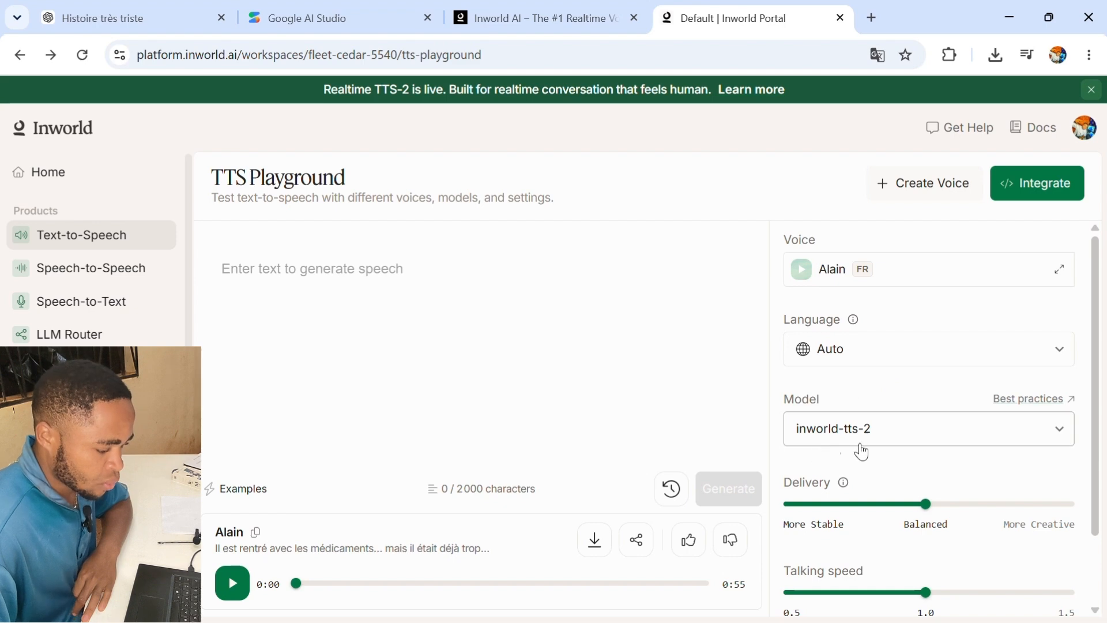
- In the ChatGPT conversation, select and copy the story from its start up to 'La porte était ouverte.'
click(147, 18)
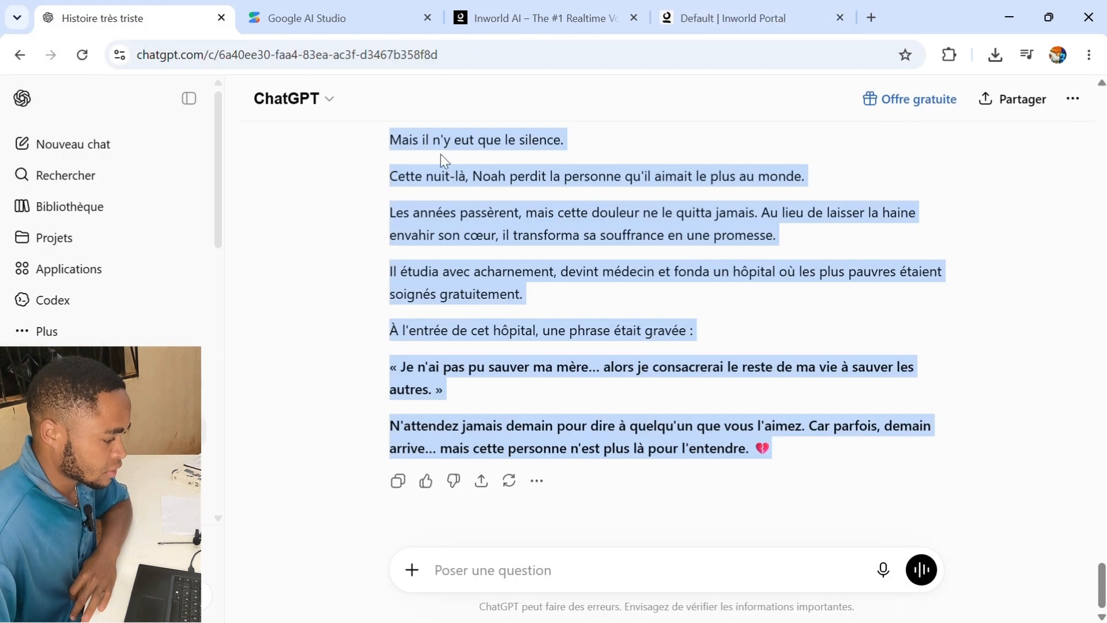
scroll(474, 228, up, 15)
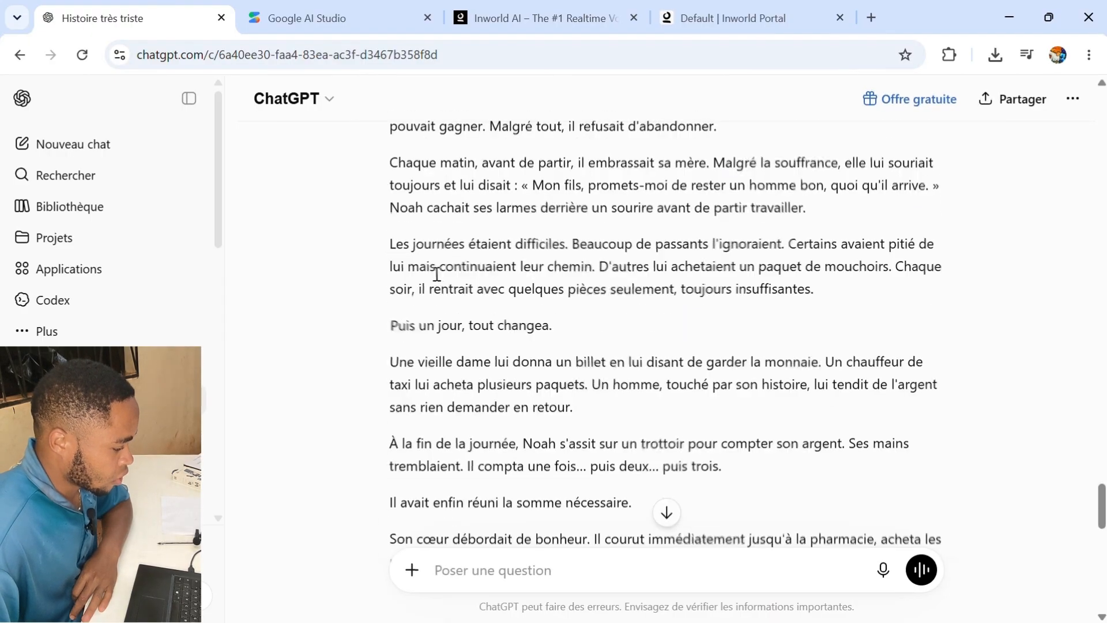
drag(390, 201, 556, 348)
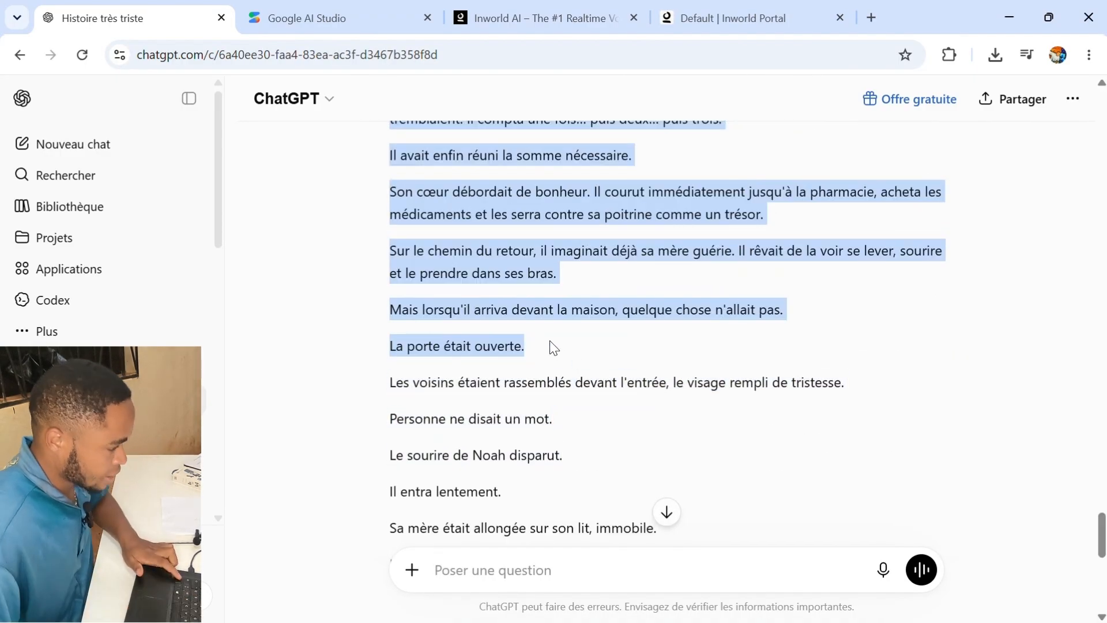
- Paste the copied story excerpt into the Inworld text-to-speech input field
click(709, 21)
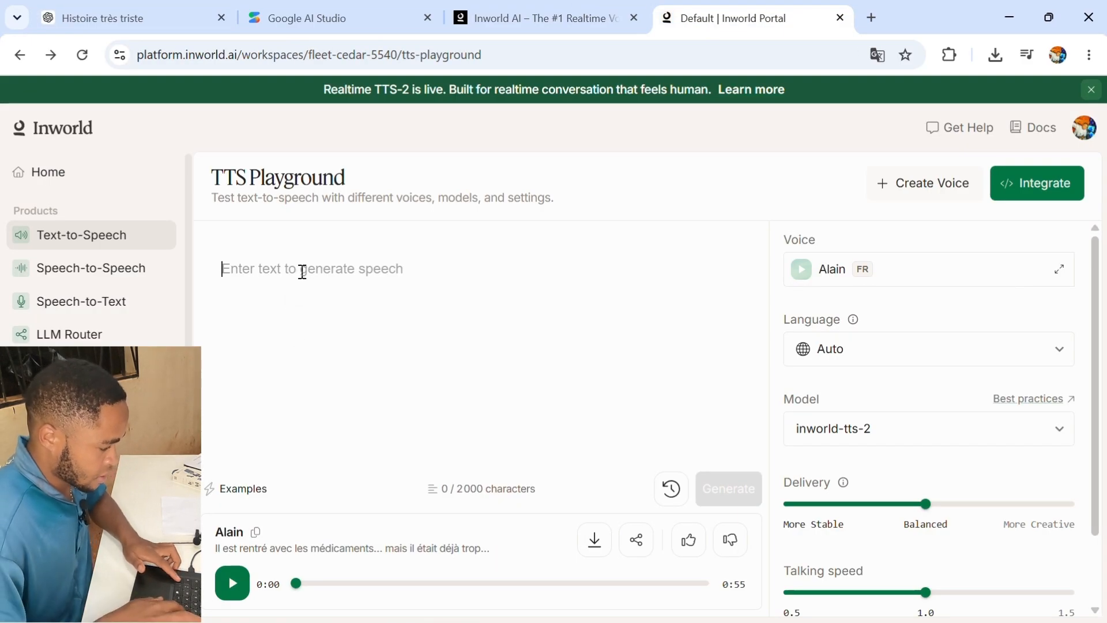
key(ctrl+v)
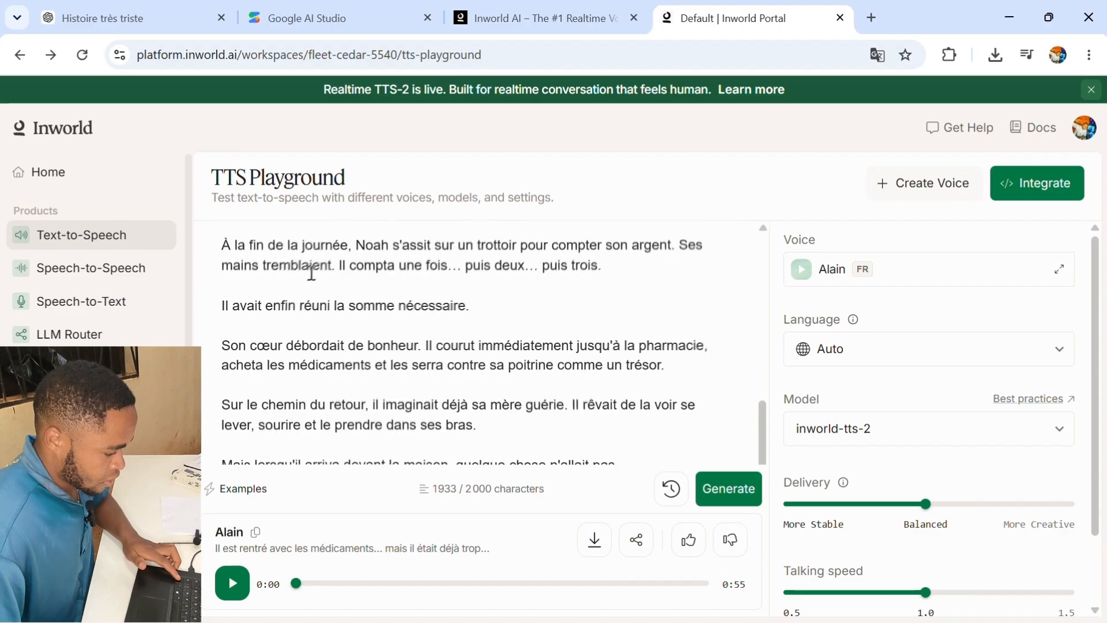
scroll(346, 271, down, 10)
scroll(461, 346, down, 10)
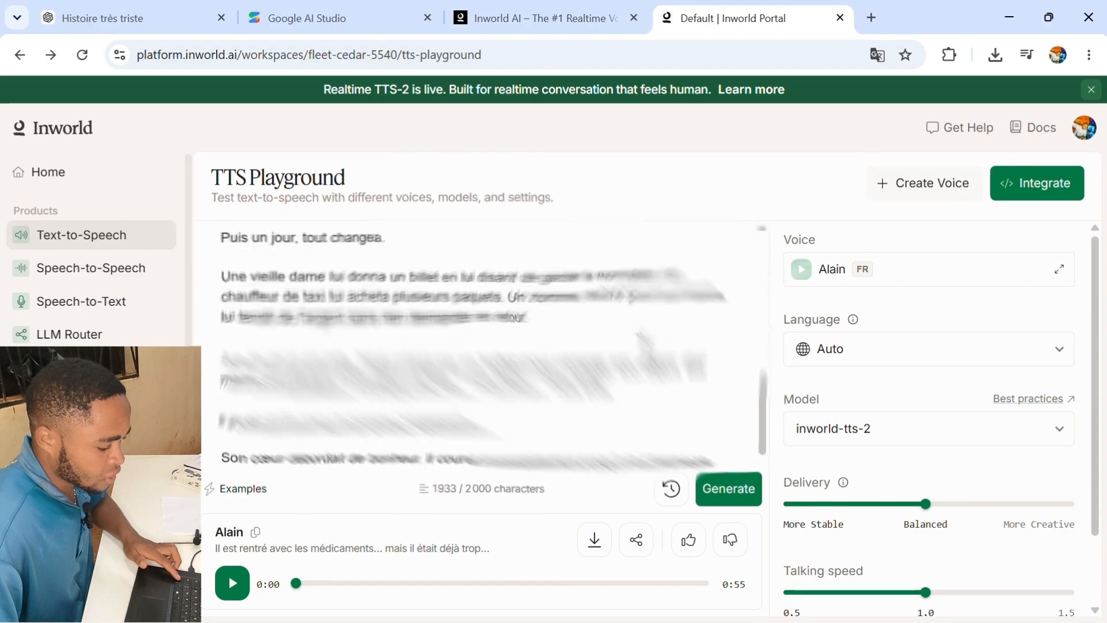
- Generate the voiceover audio for the pasted excerpt with the Alain voice
click(734, 493)
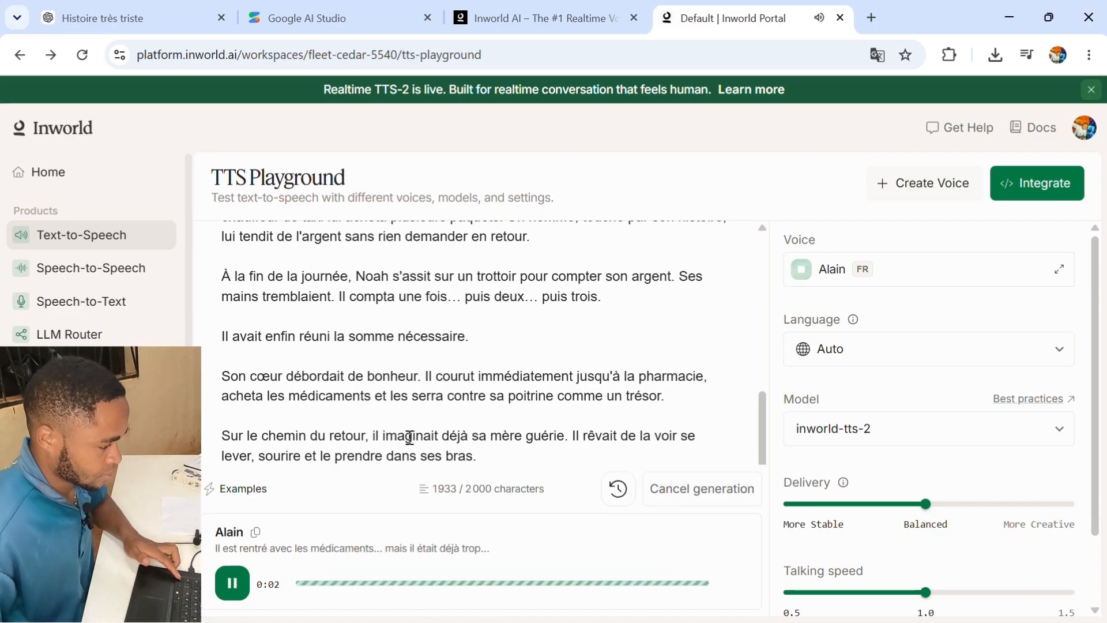
key(XF86AudioLowerVolume)
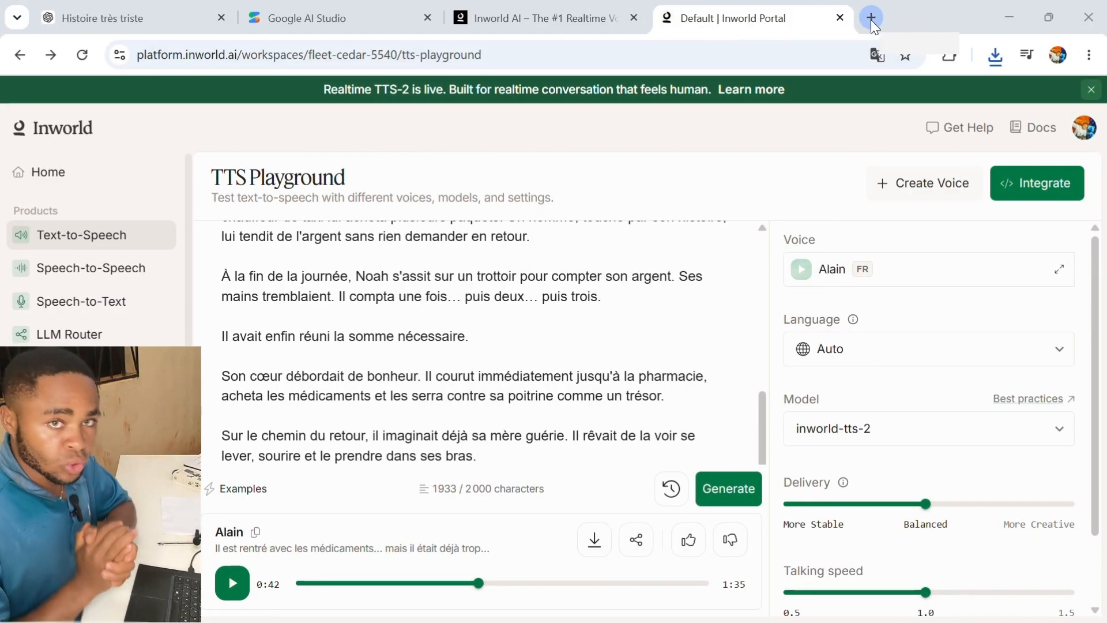
- Open Google Vids in a new tab with a blank video and open the AI voiceover panel's script field
click(871, 18)
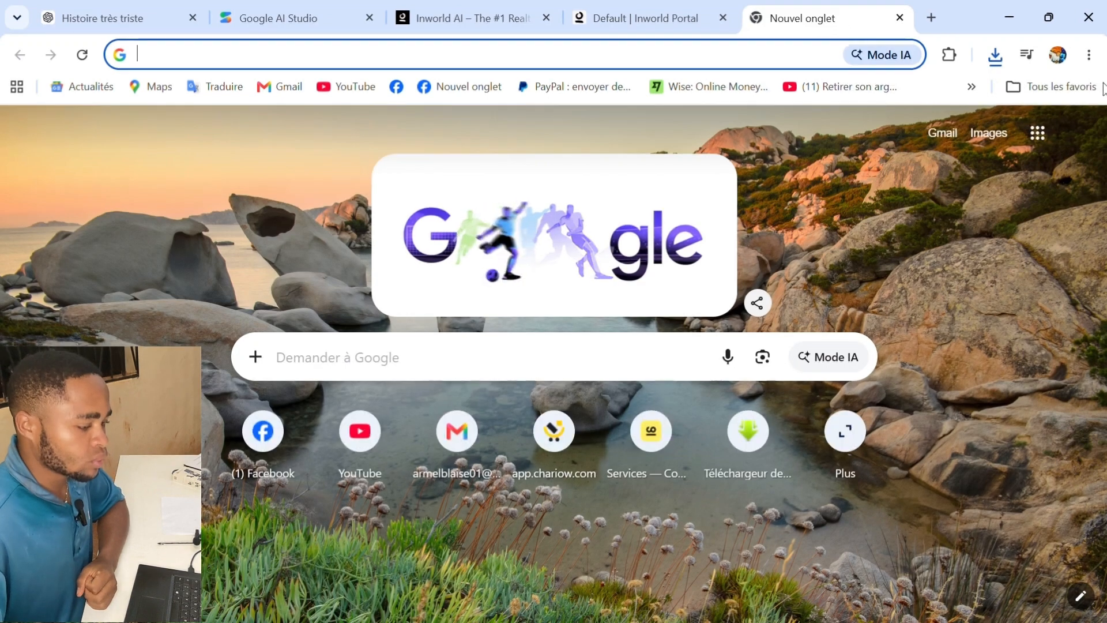
click(1038, 137)
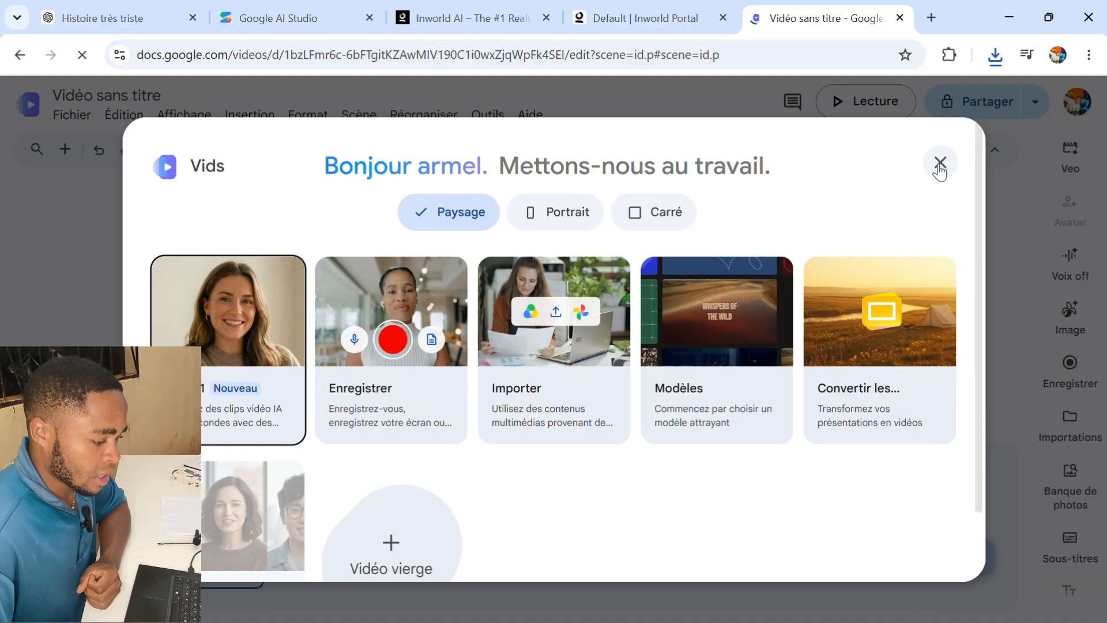
click(939, 164)
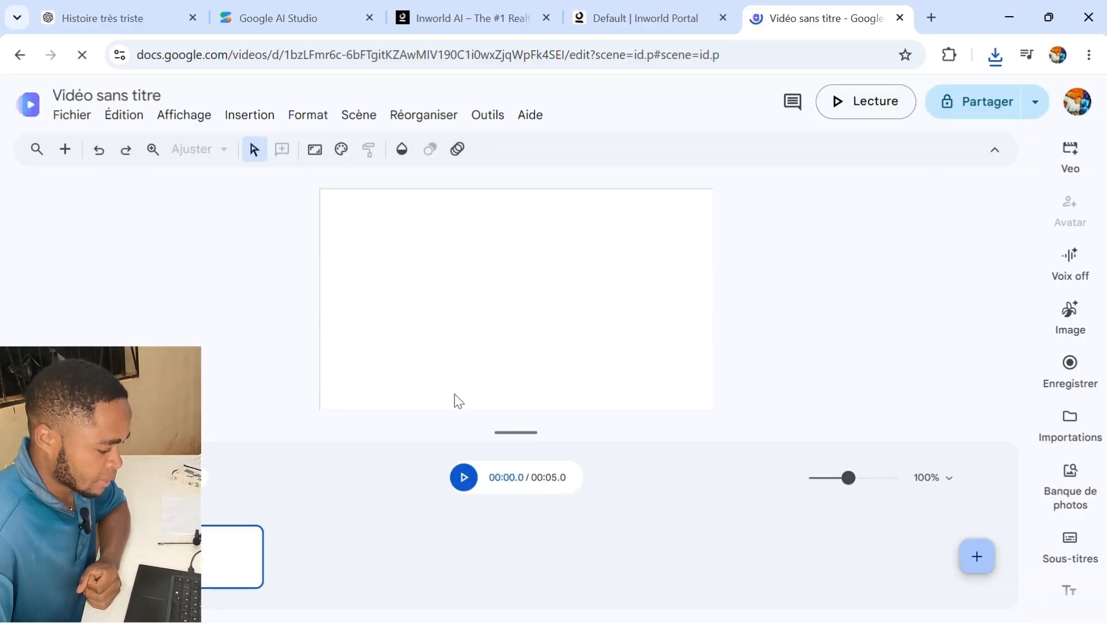
click(1071, 256)
click(854, 314)
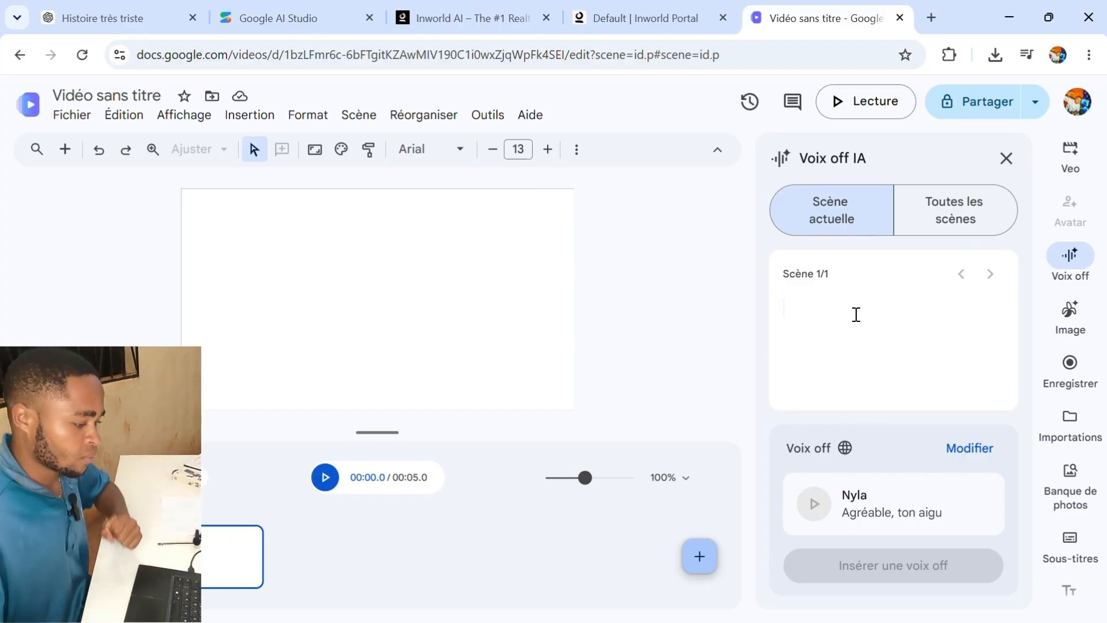
- In the ChatGPT conversation, select and copy the story from 'Il est rentré avec les médicaments' to 'dans ses bras.'
click(99, 19)
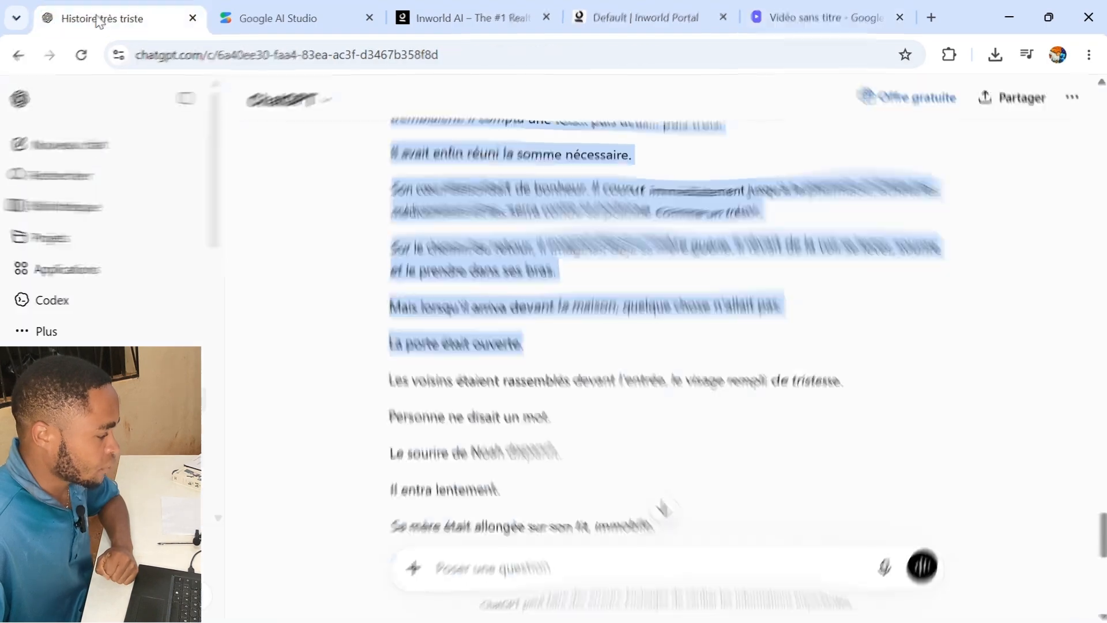
scroll(474, 248, up, 4)
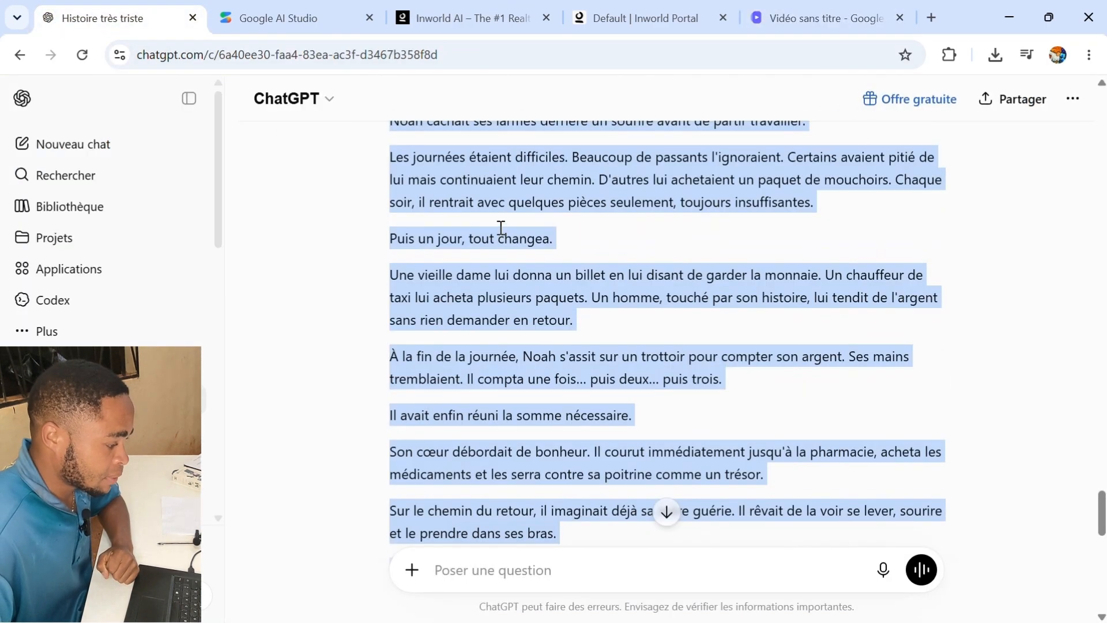
click(499, 229)
scroll(512, 242, up, 5)
scroll(525, 258, up, 3)
scroll(487, 245, down, 3)
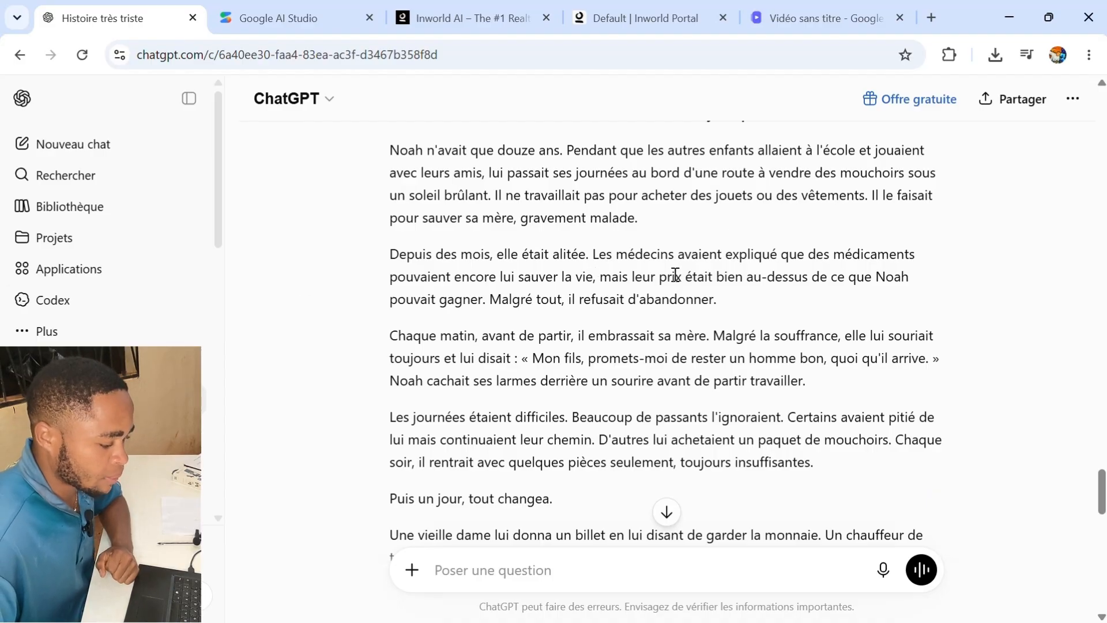
scroll(507, 173, up, 5)
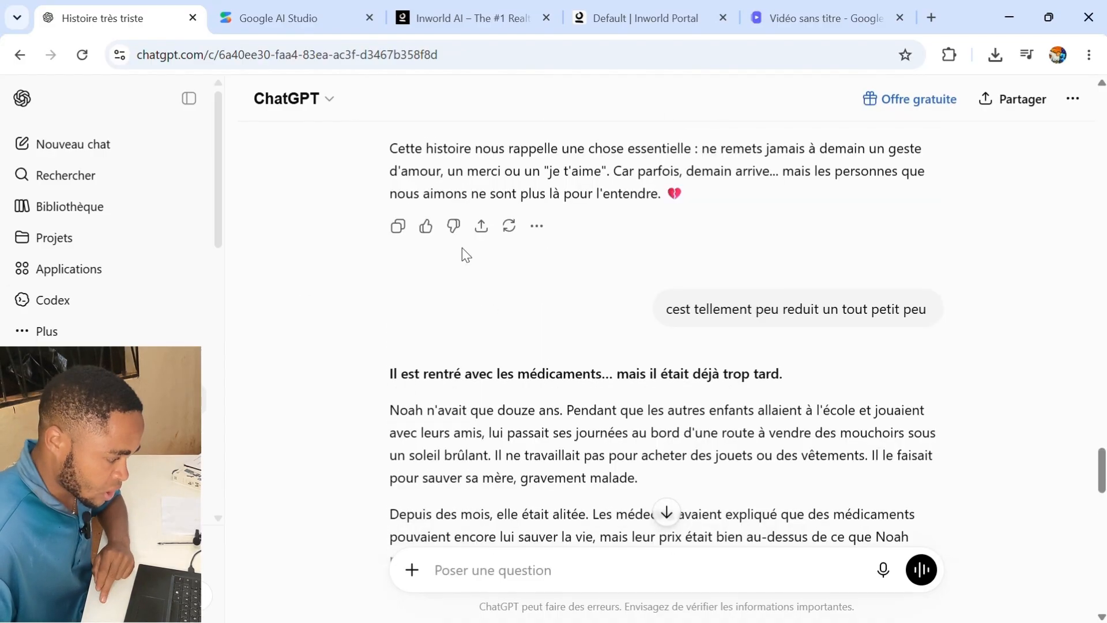
scroll(432, 243, down, 3)
drag(393, 199, 929, 455)
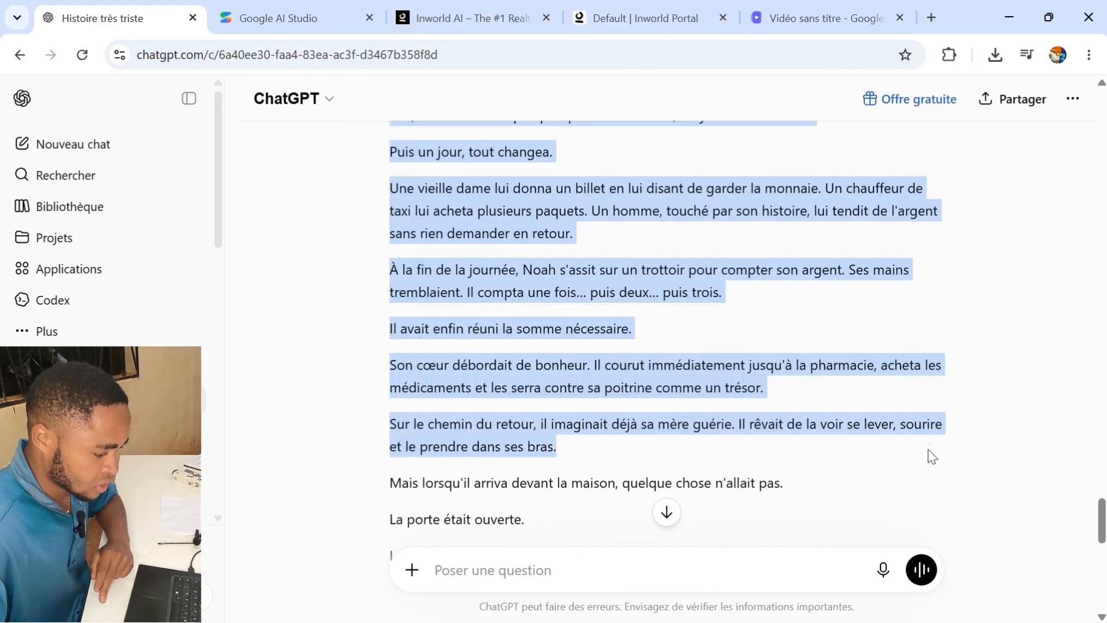
scroll(907, 455, down, 2)
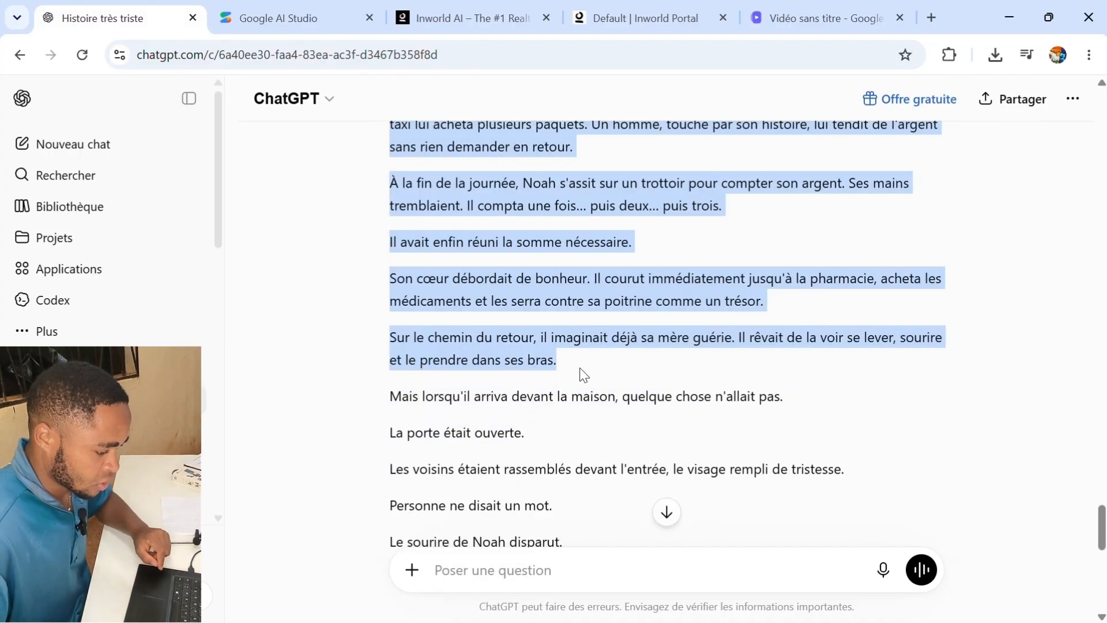
key(ctrl+c)
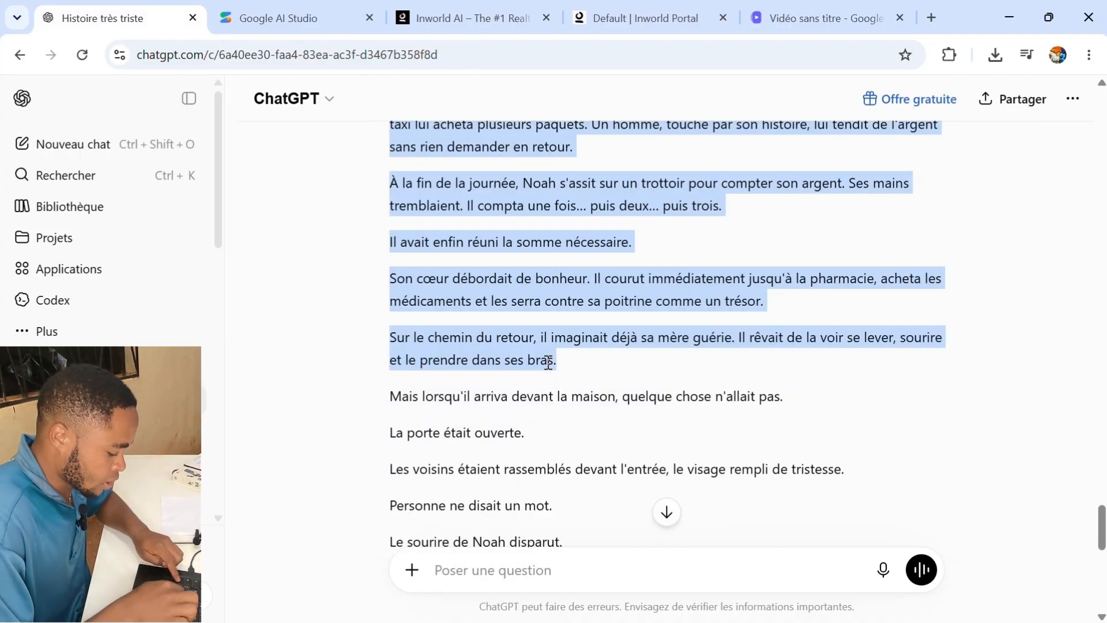
- Paste the excerpt into scene 1's voiceover script and insert an AI voiceover using the Nyla voice
click(864, 23)
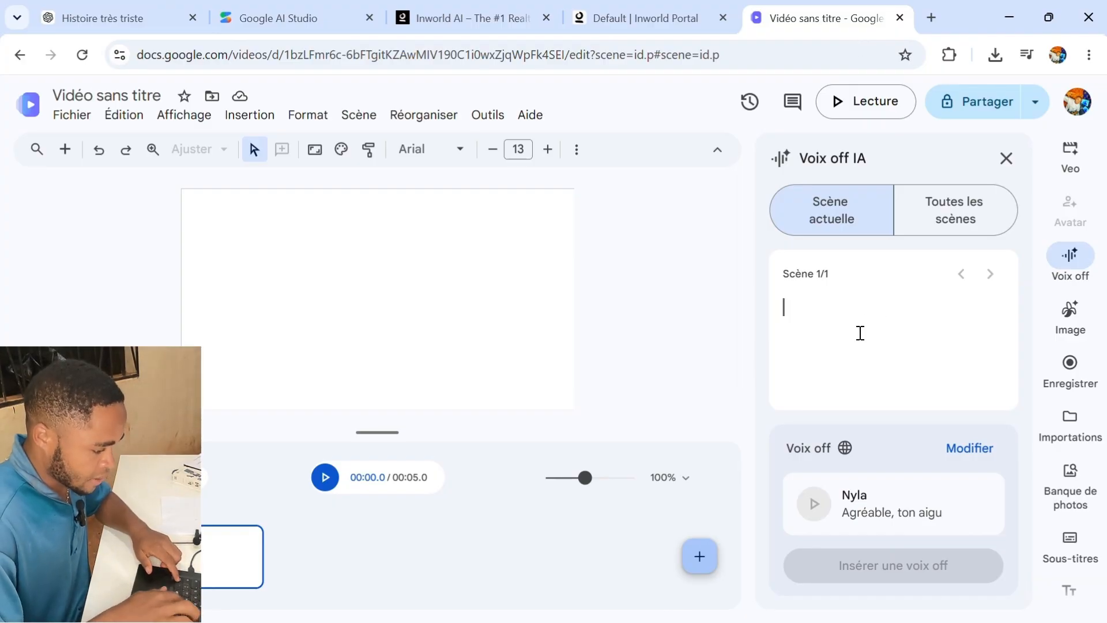
key(ctrl+v)
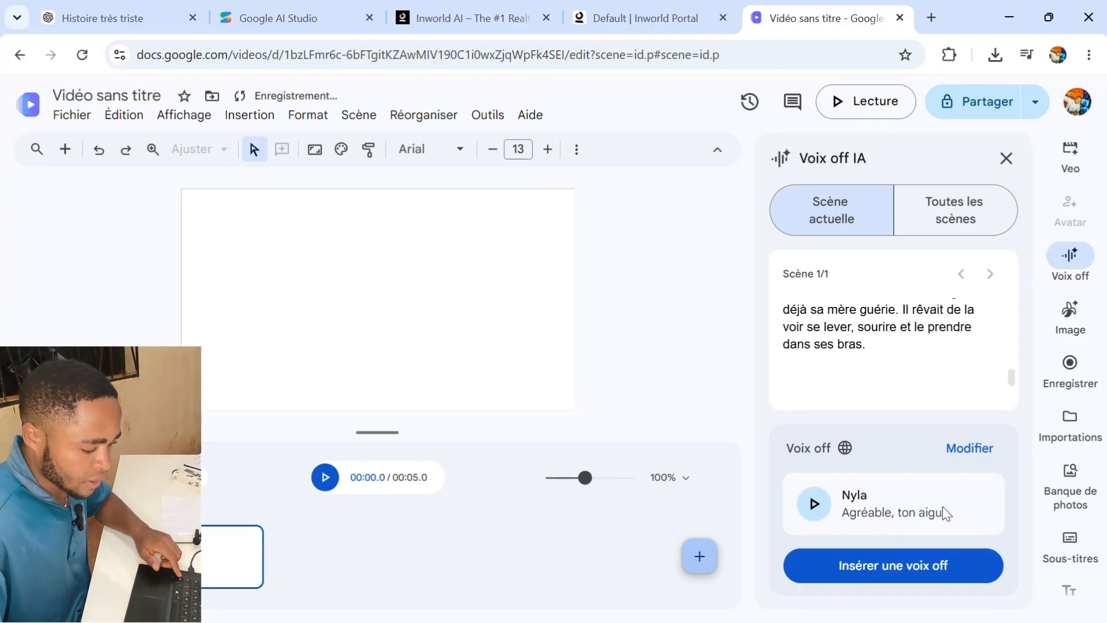
click(966, 449)
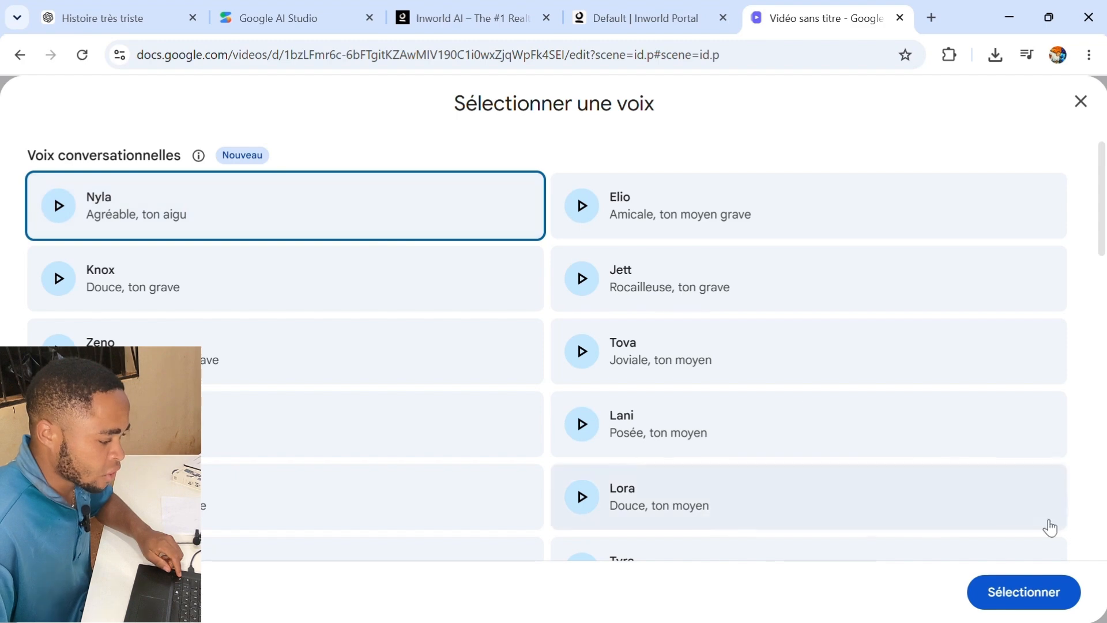
click(1068, 593)
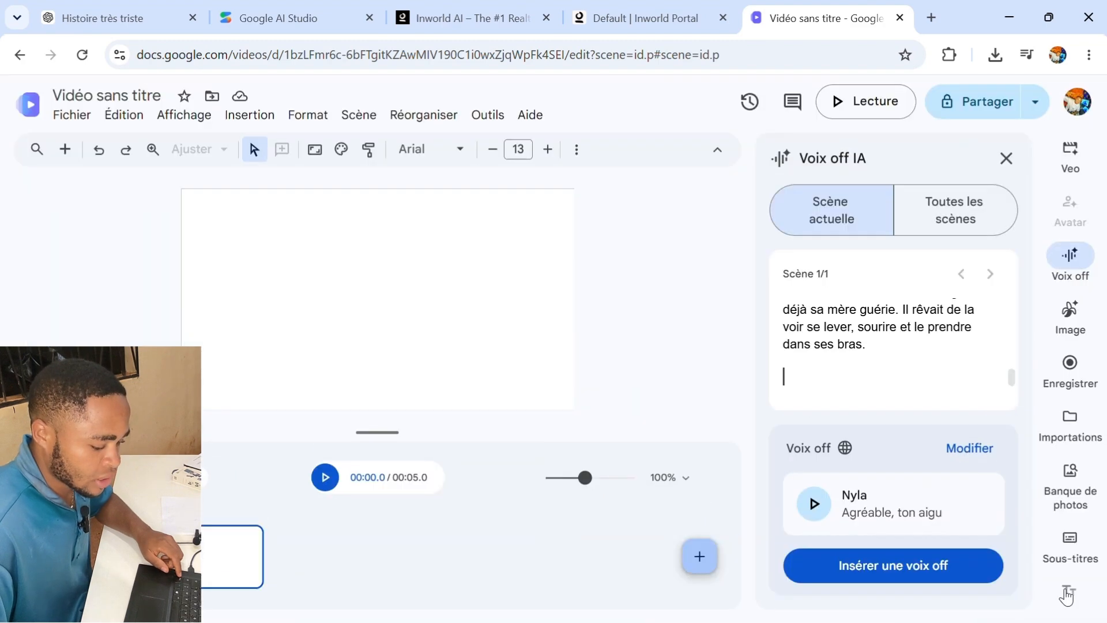
click(888, 570)
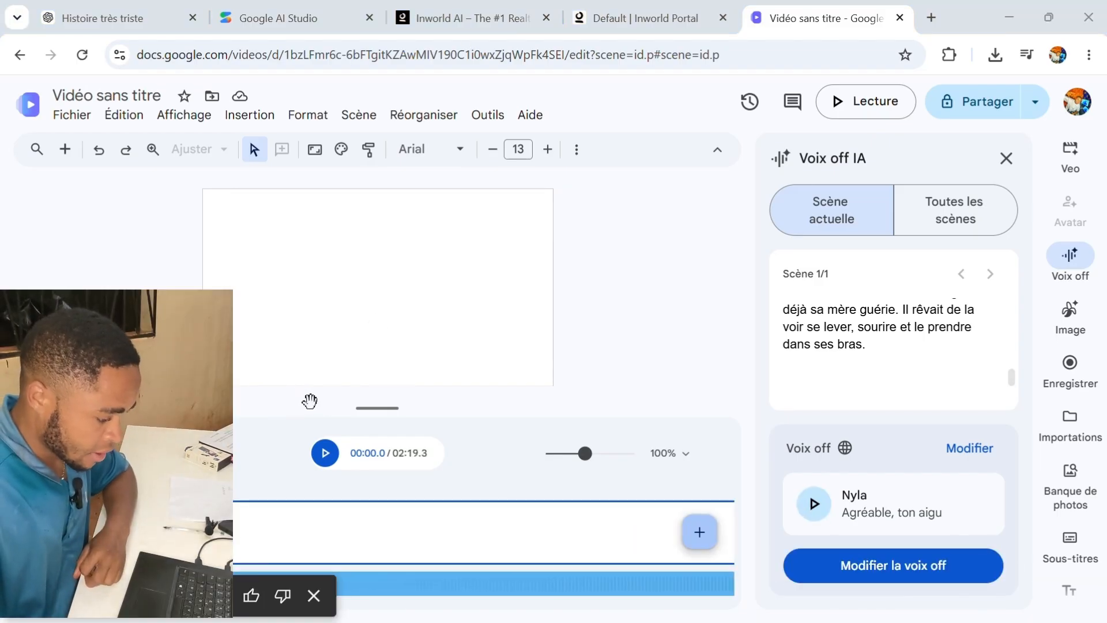
- Add a second scene to the video
click(700, 533)
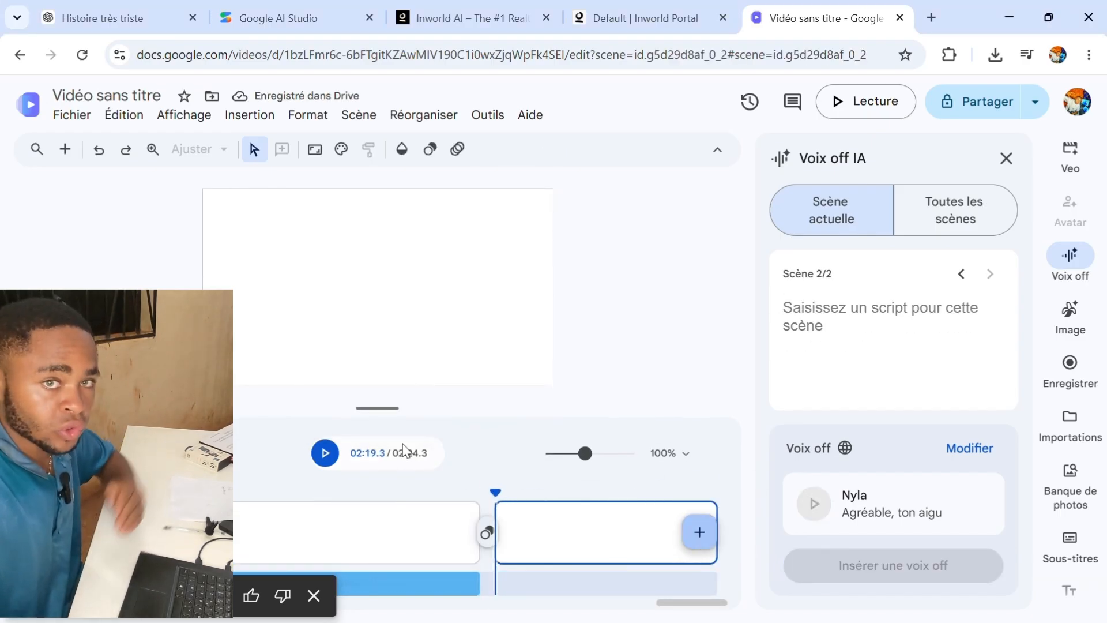
click(121, 18)
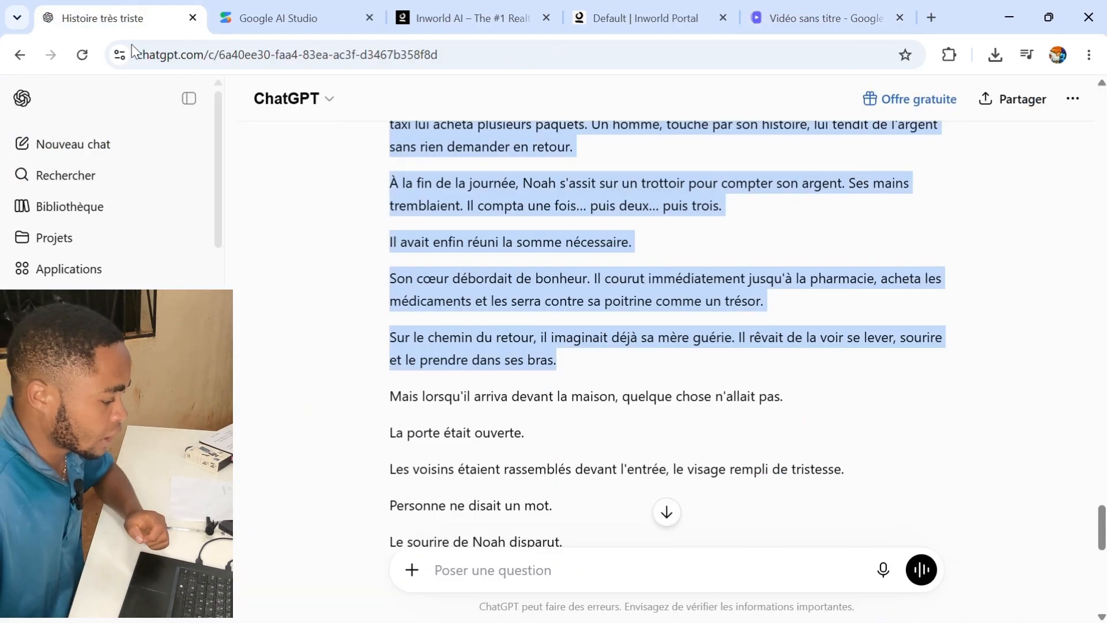
scroll(454, 319, down, 1)
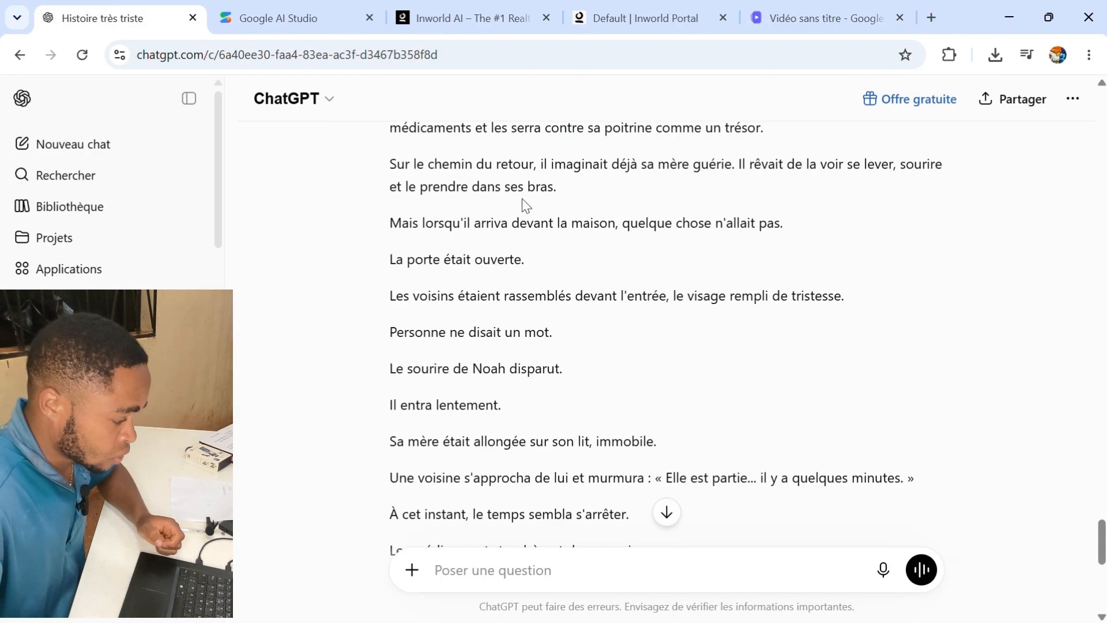
scroll(526, 208, up, 2)
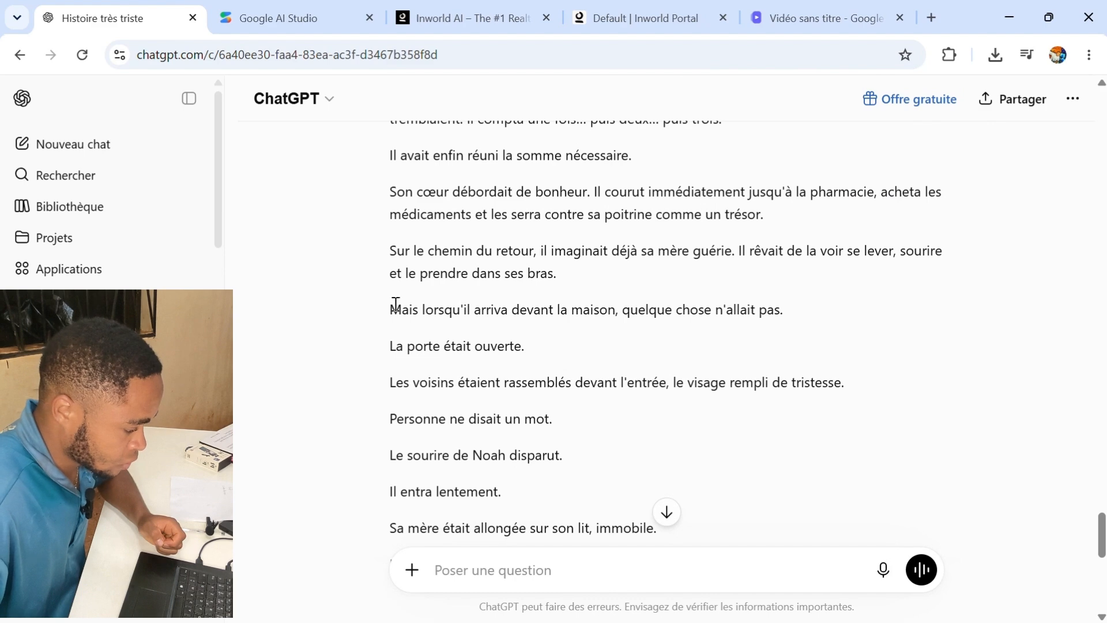
drag(393, 310, 412, 312)
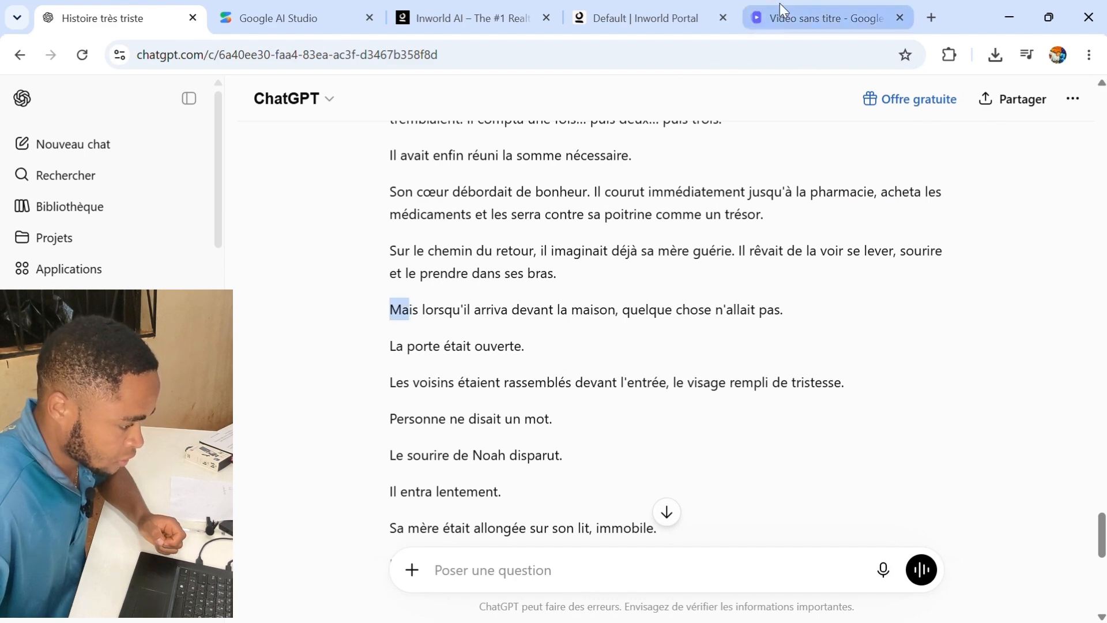
click(796, 18)
click(868, 323)
key(ctrl+v)
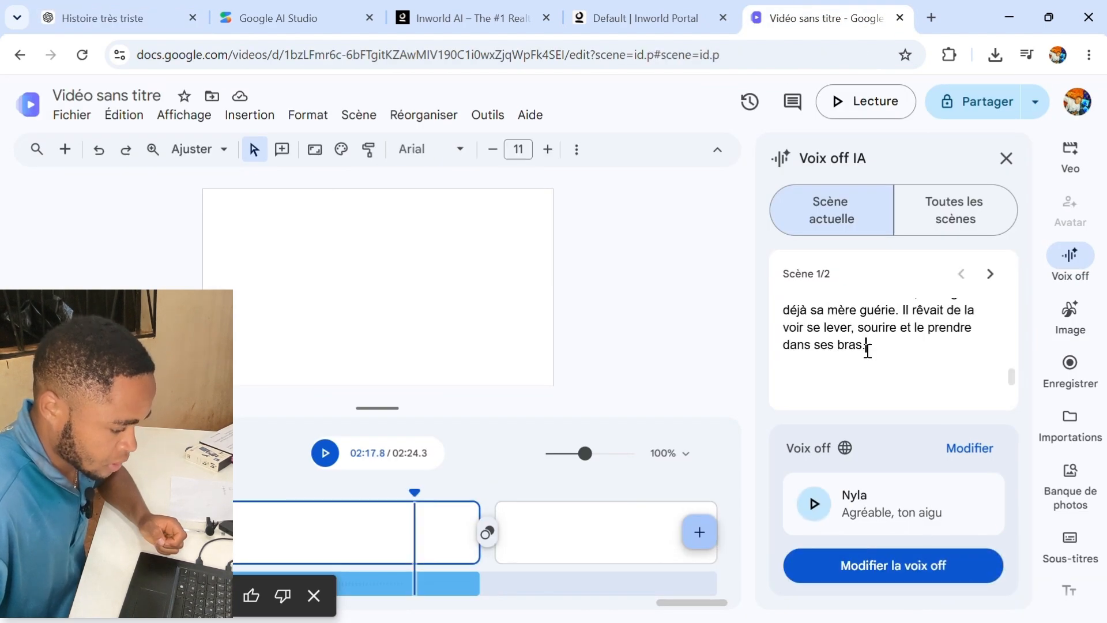
- Select the rest of the story in ChatGPT, from 'Mais lorsqu'il arriva' to the final line
click(170, 19)
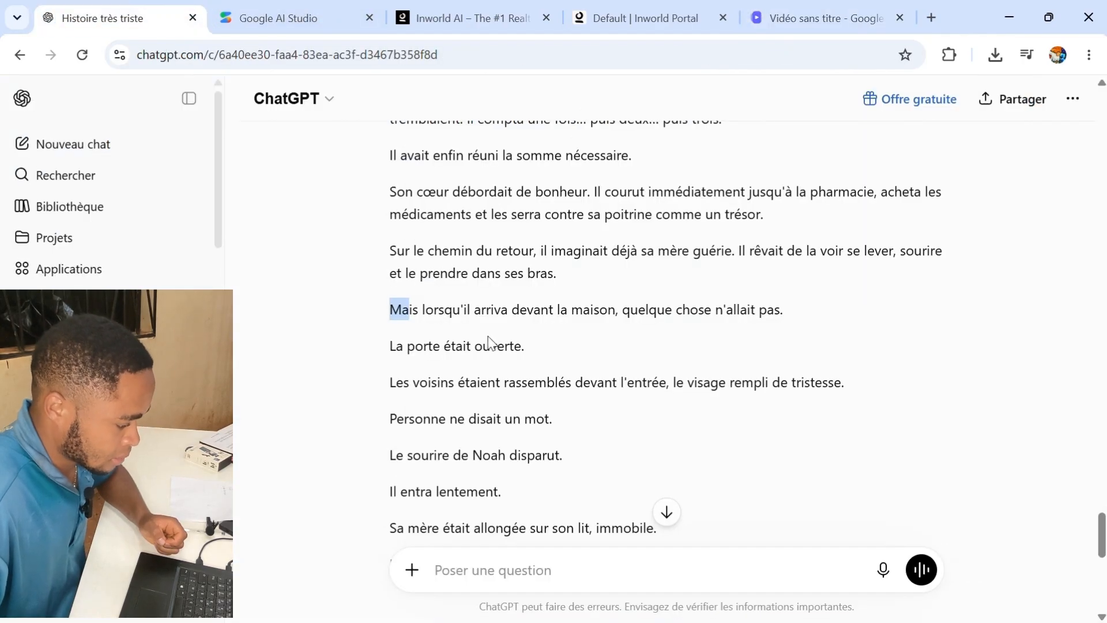
click(392, 308)
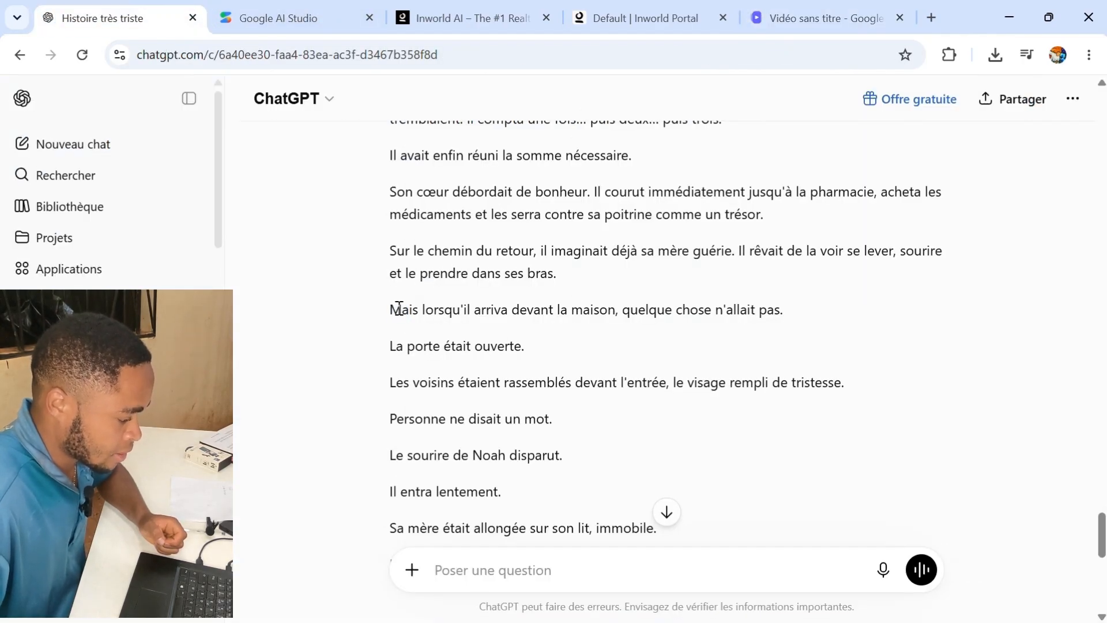
drag(399, 308, 844, 464)
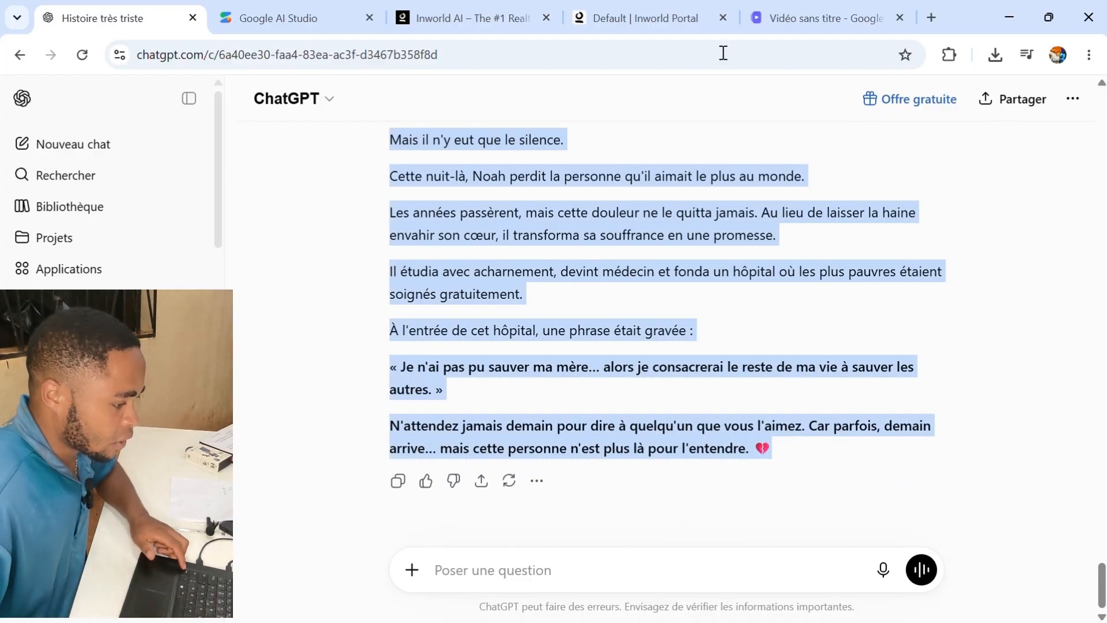
- Paste the remaining story into scene 2's voiceover script and insert its AI voiceover with Nyla
click(833, 20)
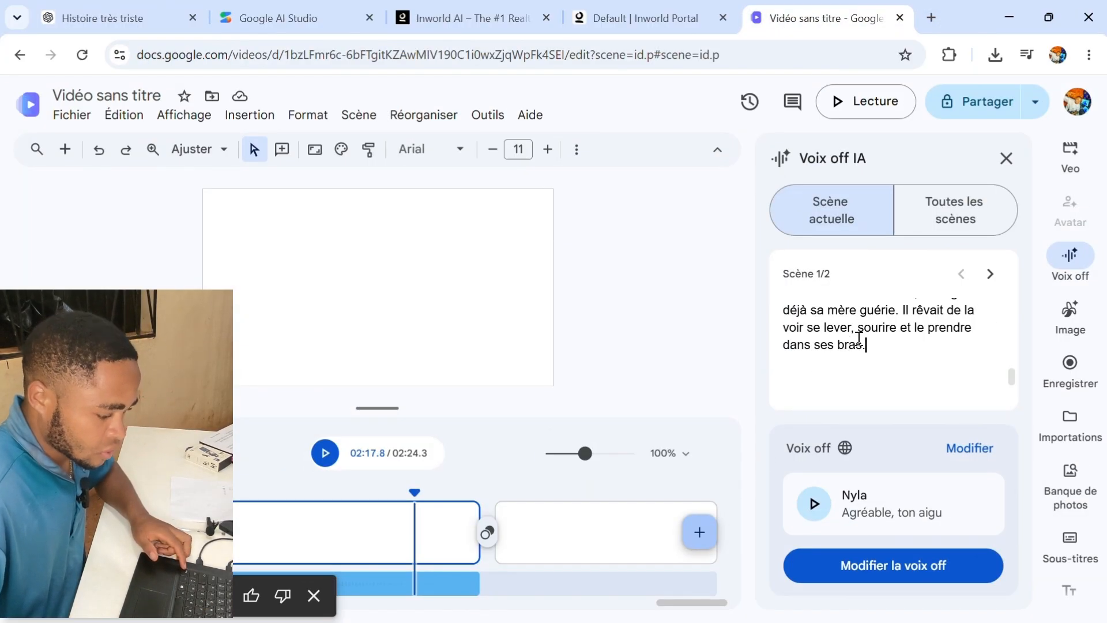
click(537, 559)
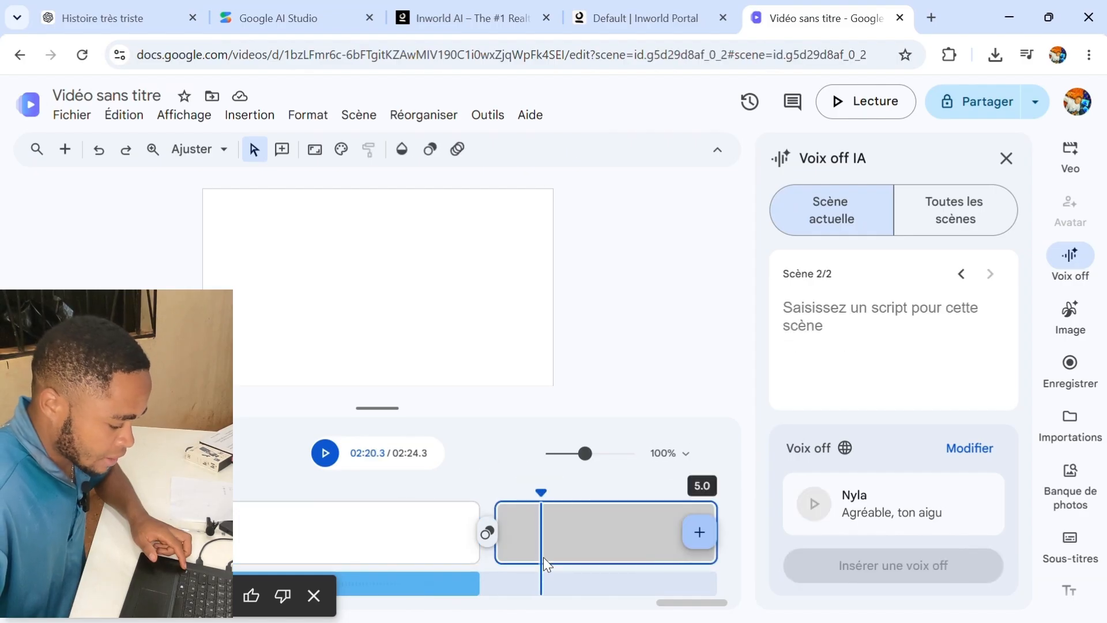
click(832, 323)
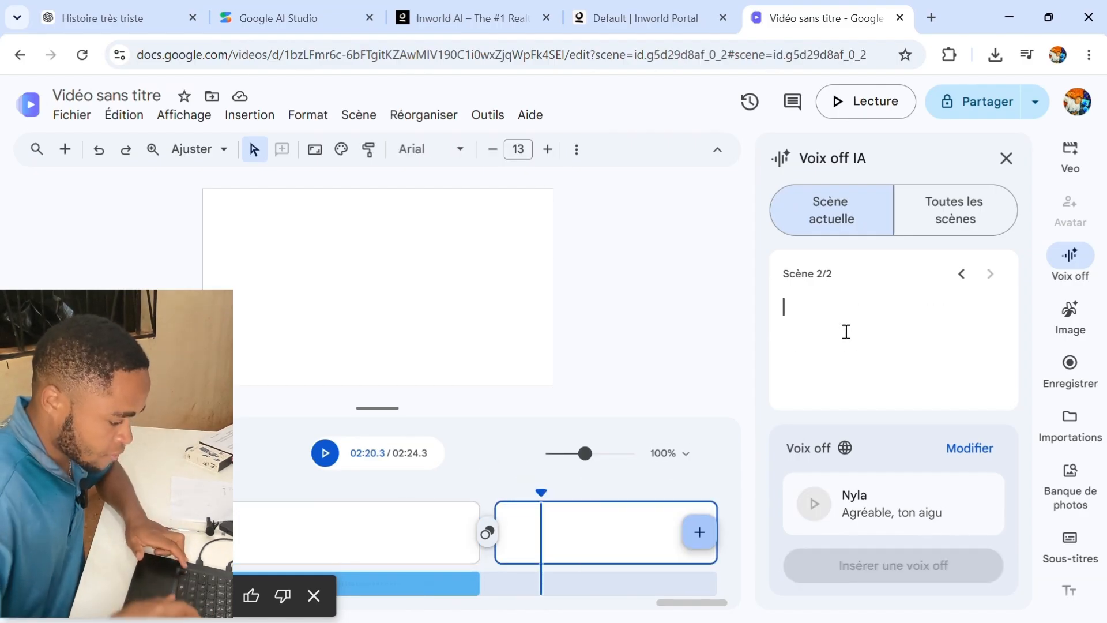
key(ctrl+v)
click(951, 565)
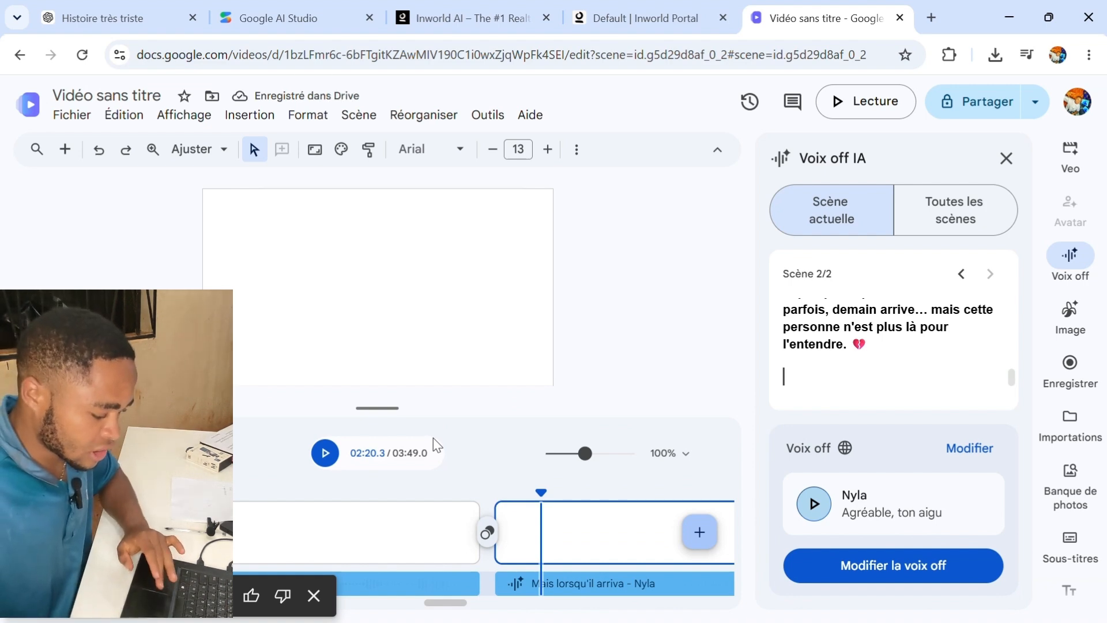
- Scrub and play the timeline to review the generated voiceovers
click(541, 491)
click(414, 486)
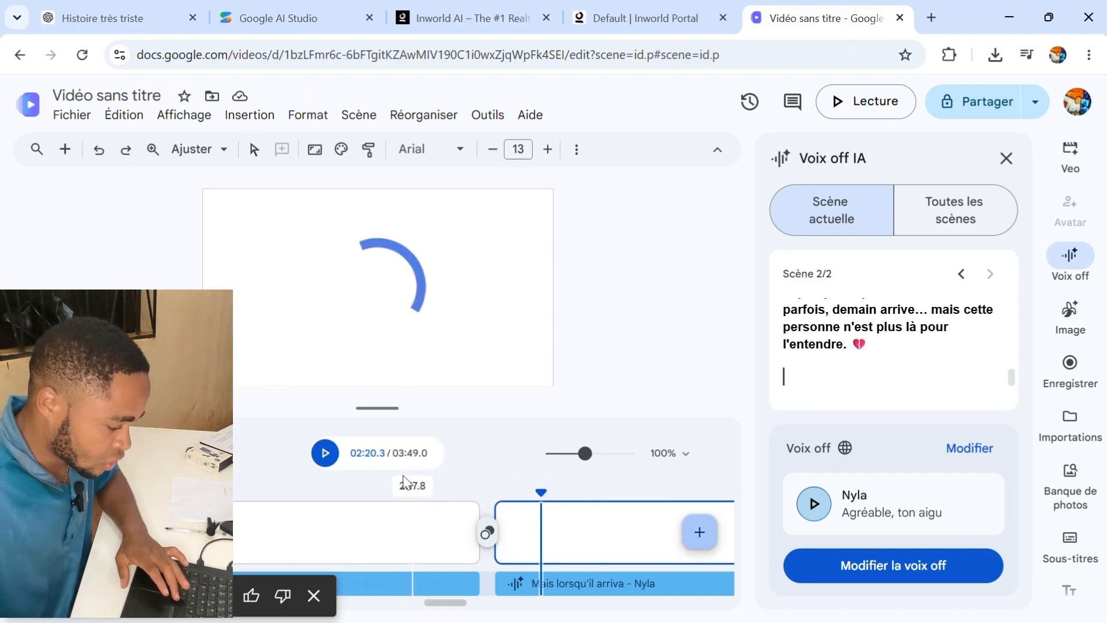
click(376, 485)
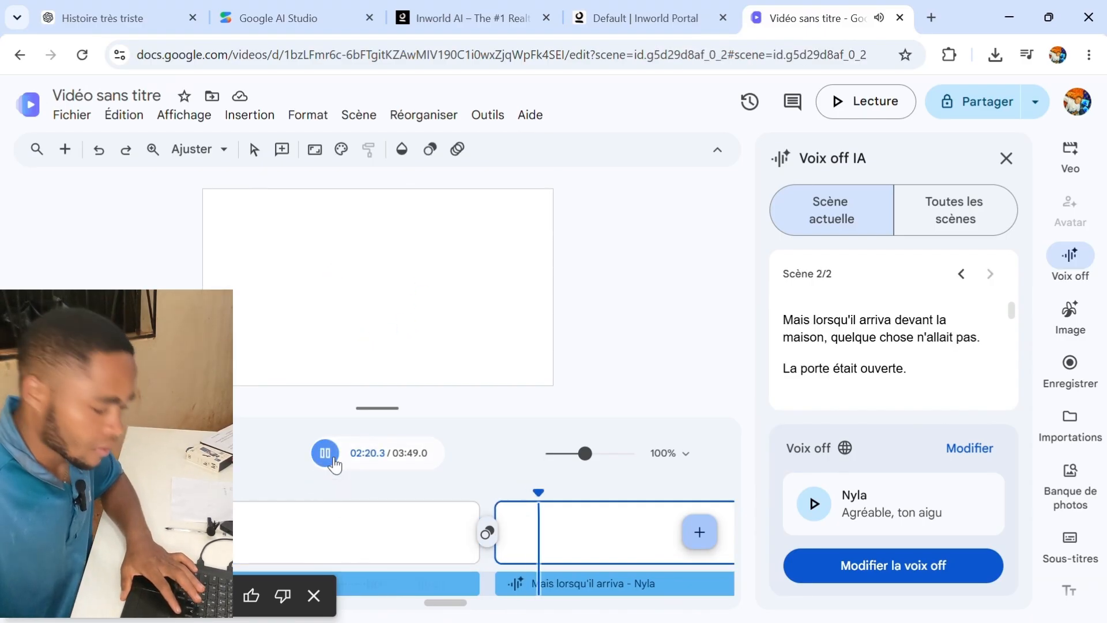
click(331, 459)
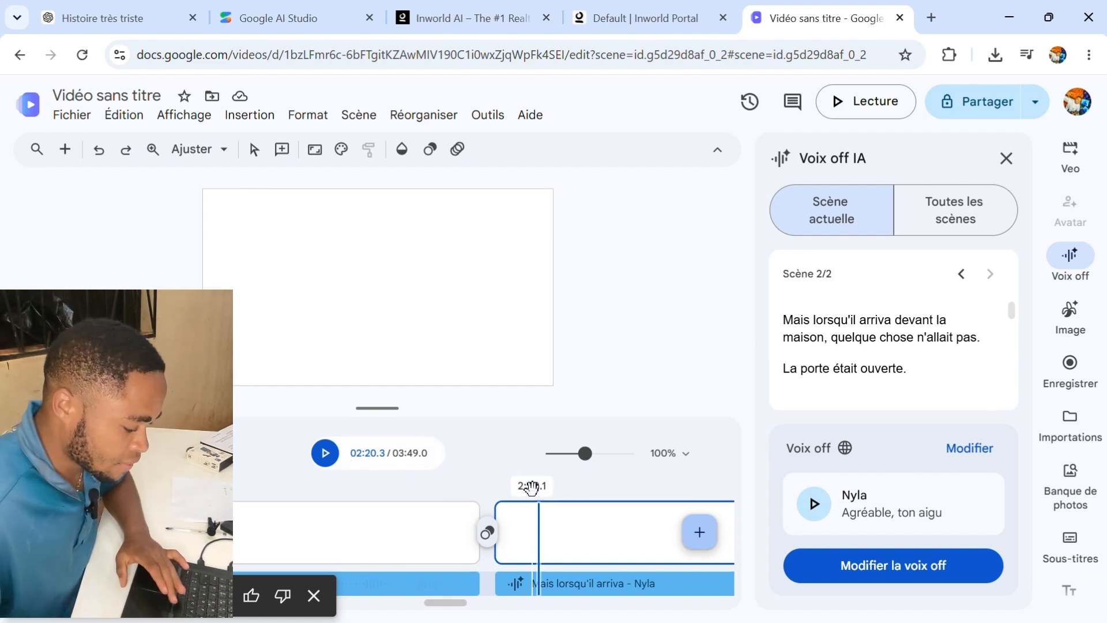
drag(537, 490, 29, 490)
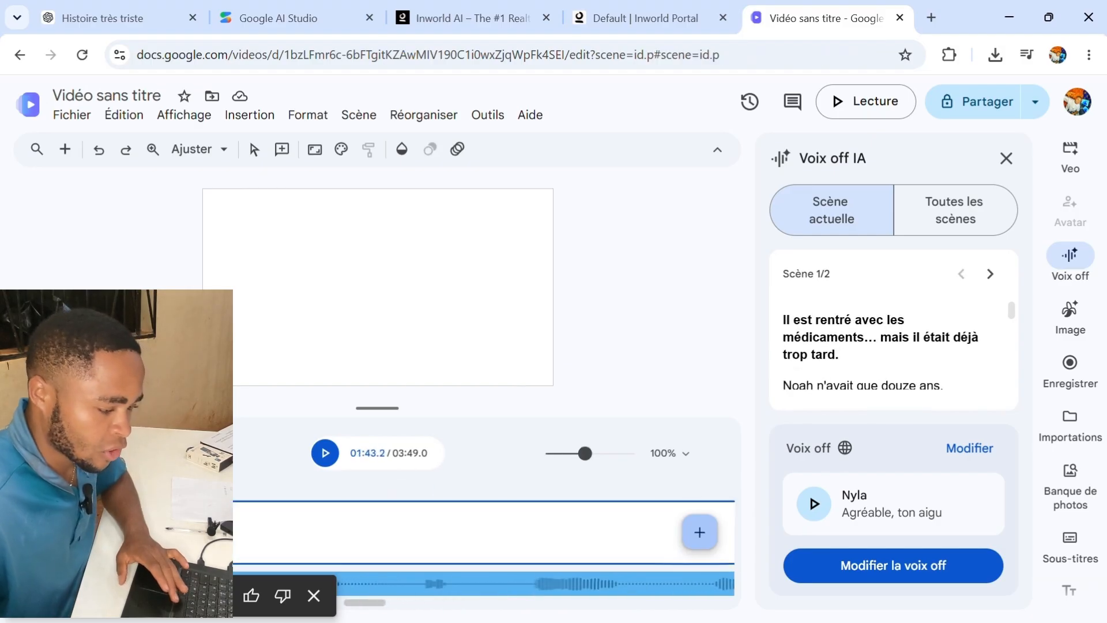
- Download the Google Vids video as an MP4 file and open the downloads list entry
click(1034, 104)
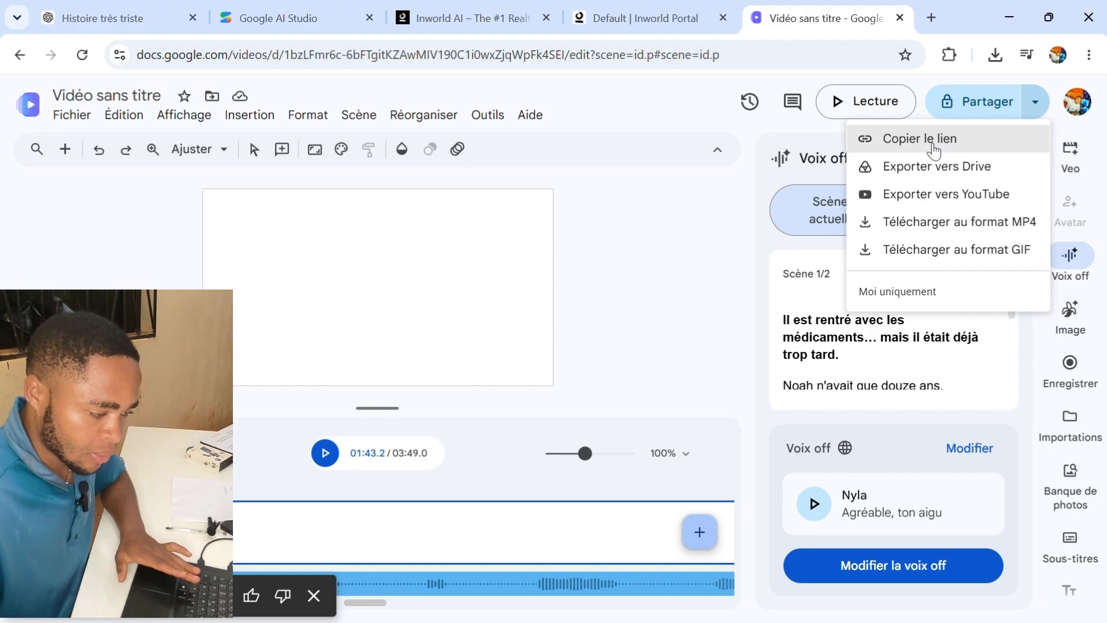
click(980, 230)
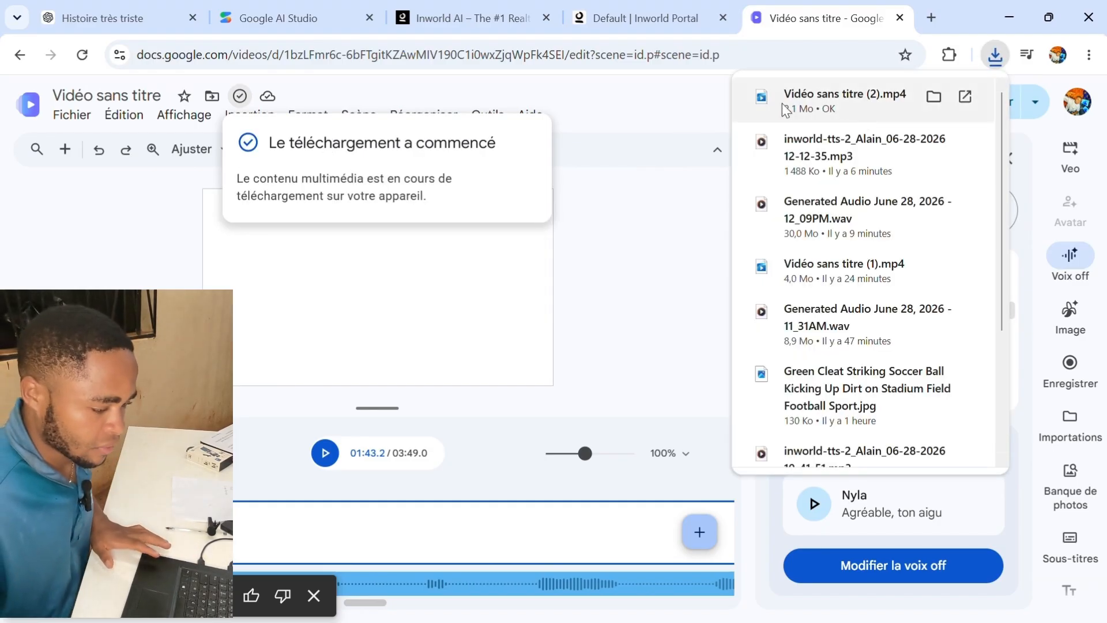
click(844, 99)
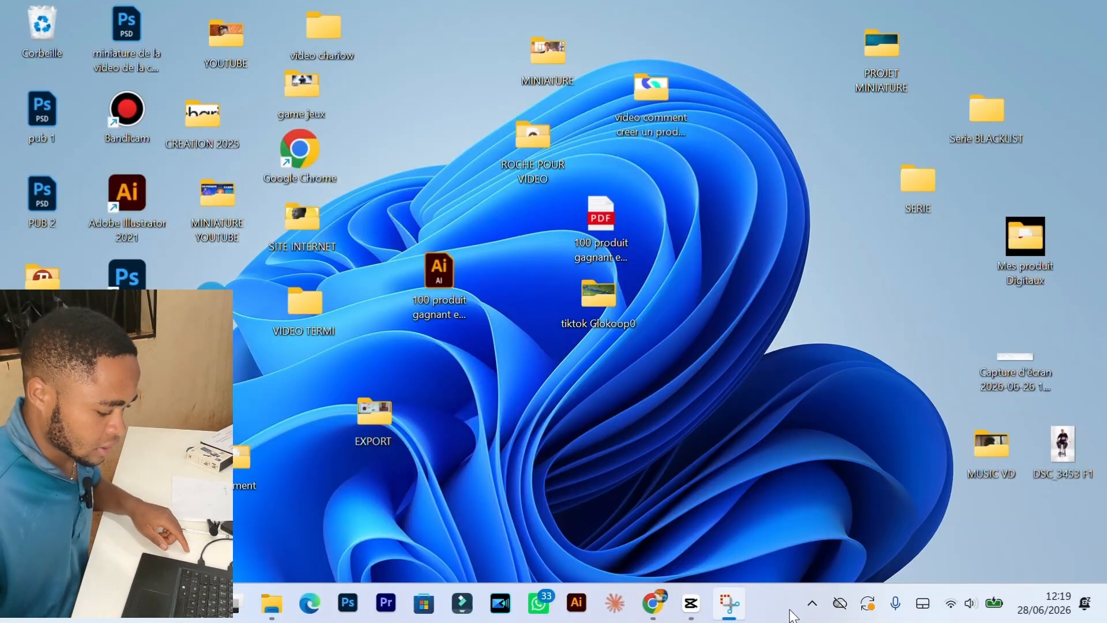
- Switch to CapCut and import 'Vidéo sans titre (2)' from the Téléchargements folder
click(690, 603)
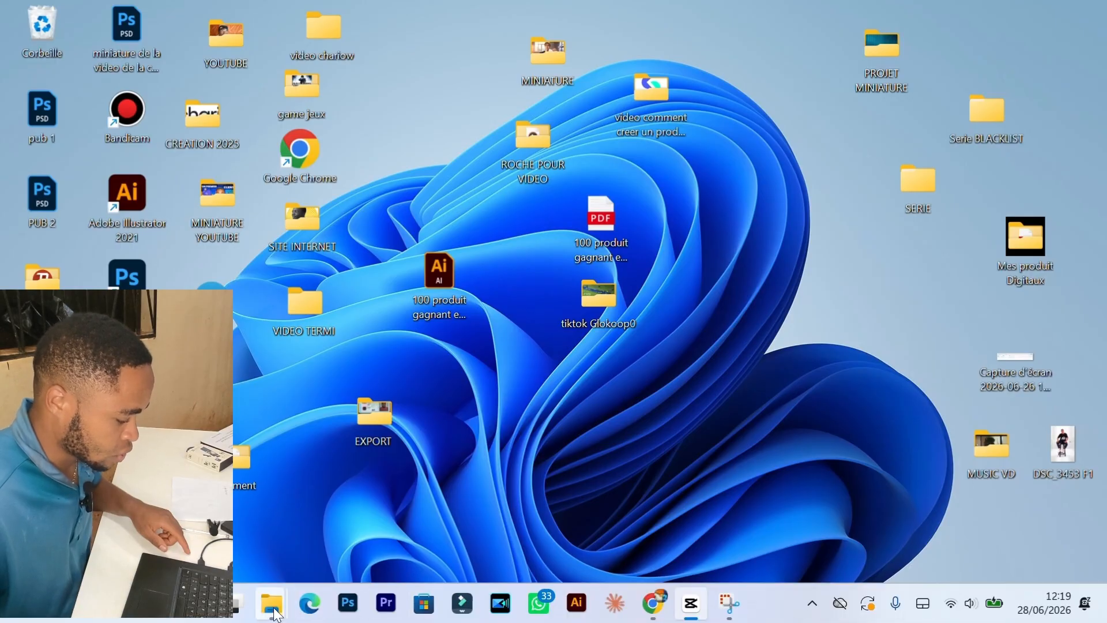
click(273, 606)
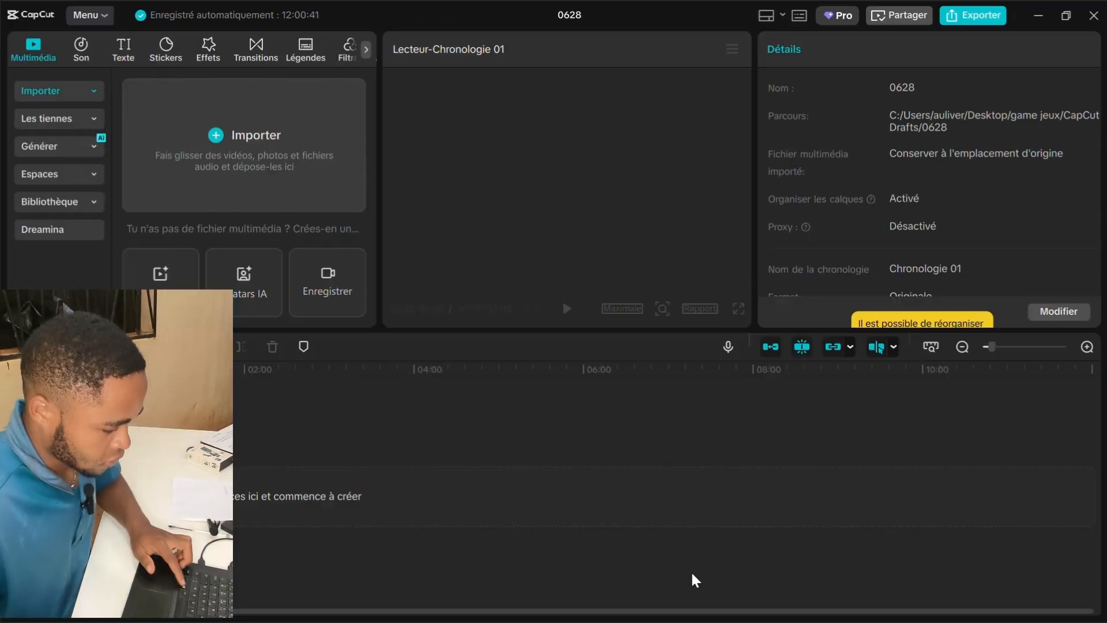
click(230, 181)
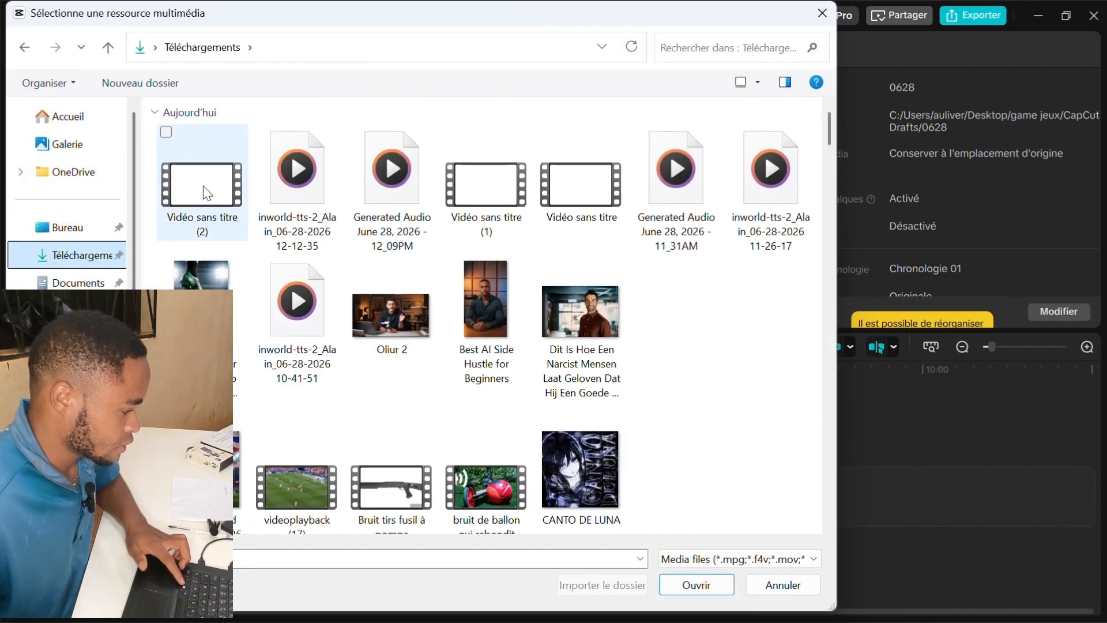
double_click(172, 195)
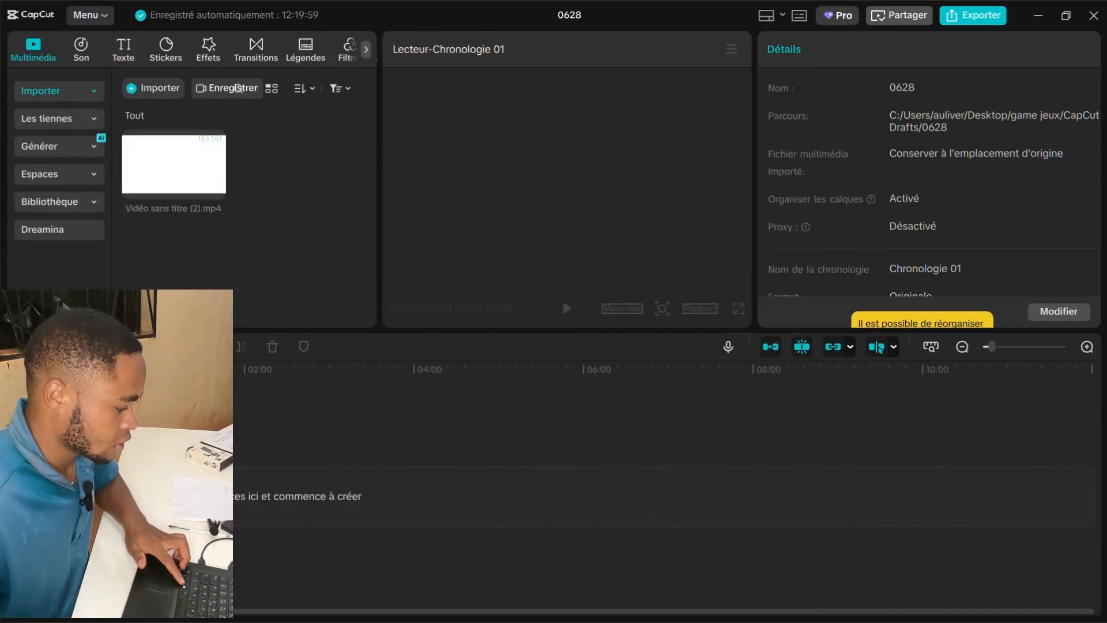
- Place the imported video on the timeline, extract its sound, and delete the video clip
drag(174, 165, 138, 484)
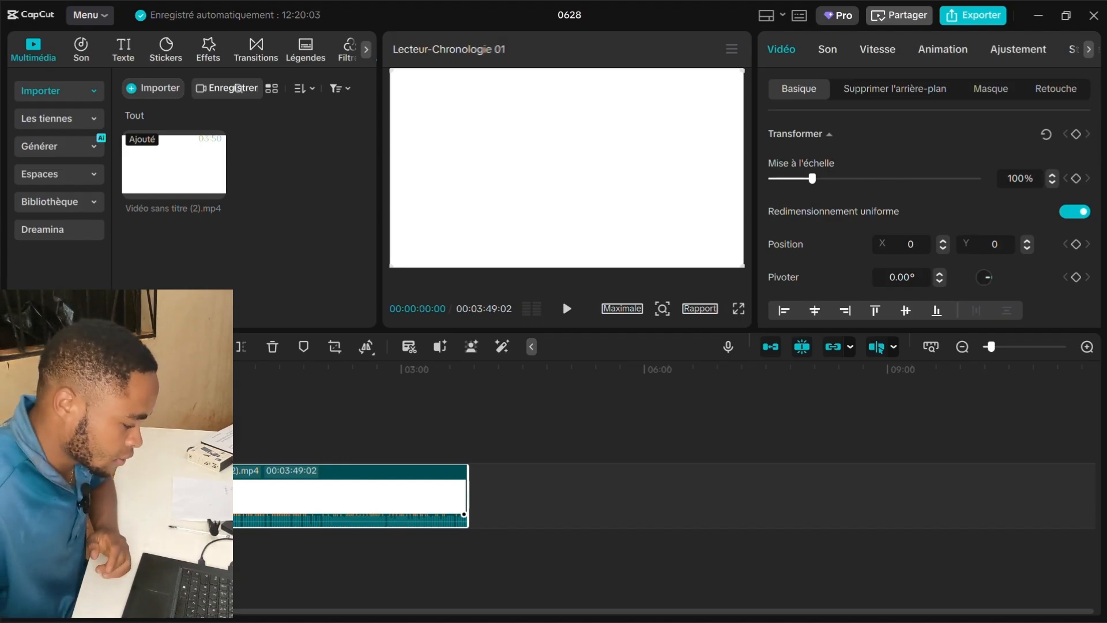
right_click(168, 495)
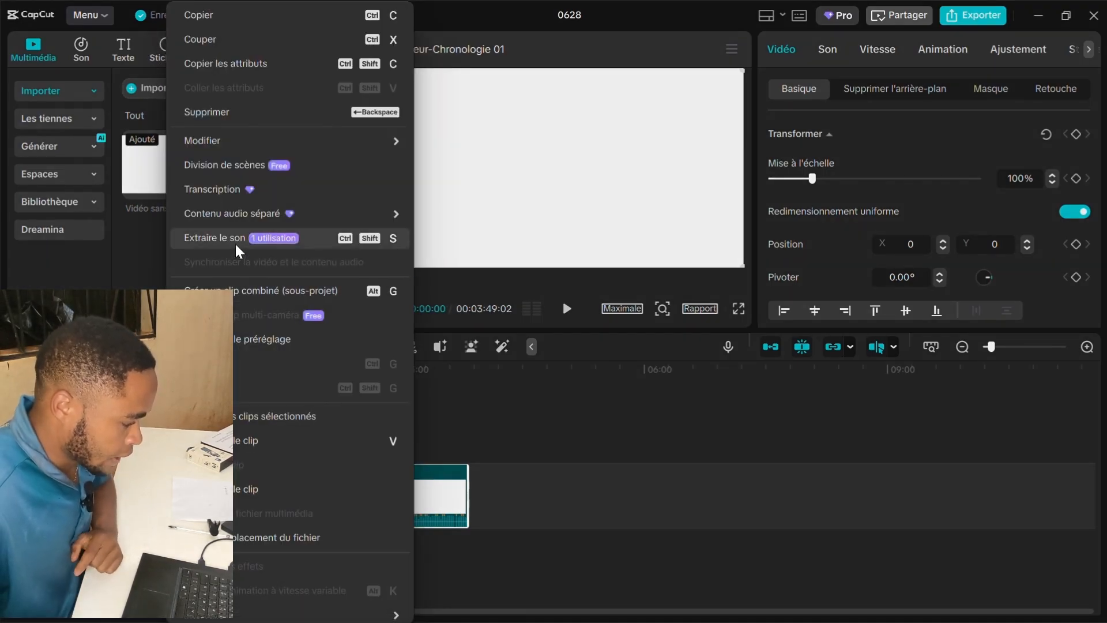
click(238, 249)
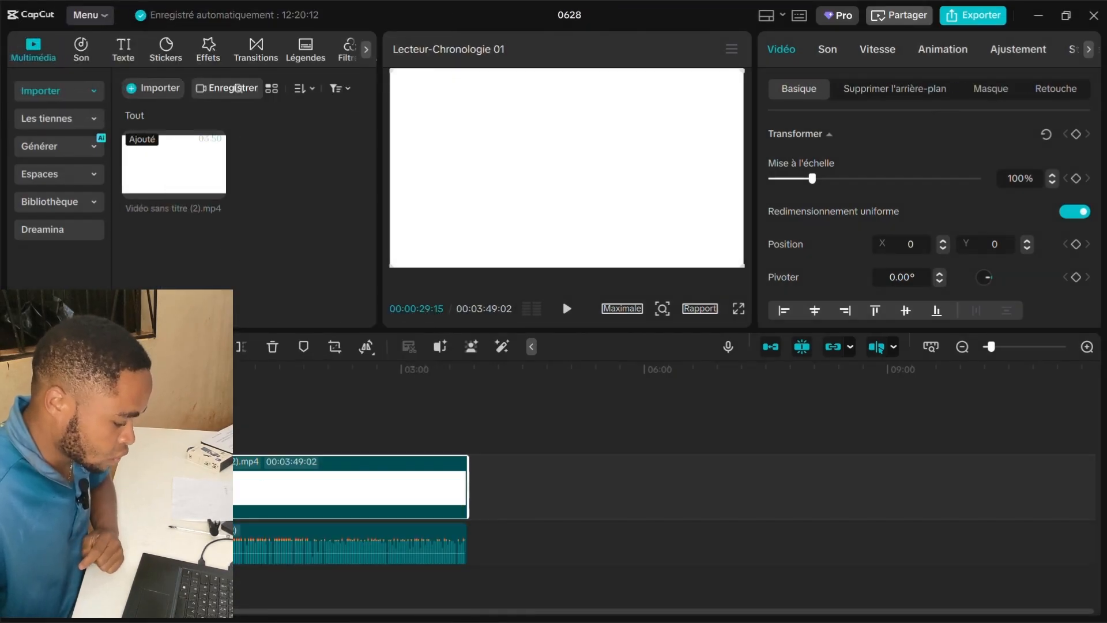
key(Delete)
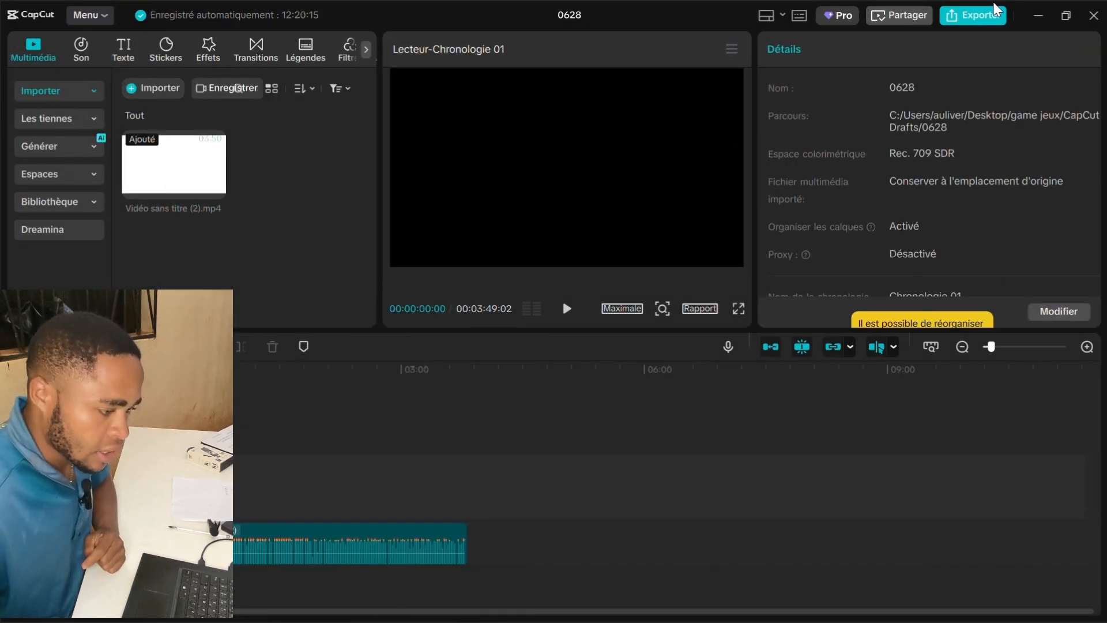
- Export the timeline as audio only, with video unchecked, under the name 0628
click(978, 25)
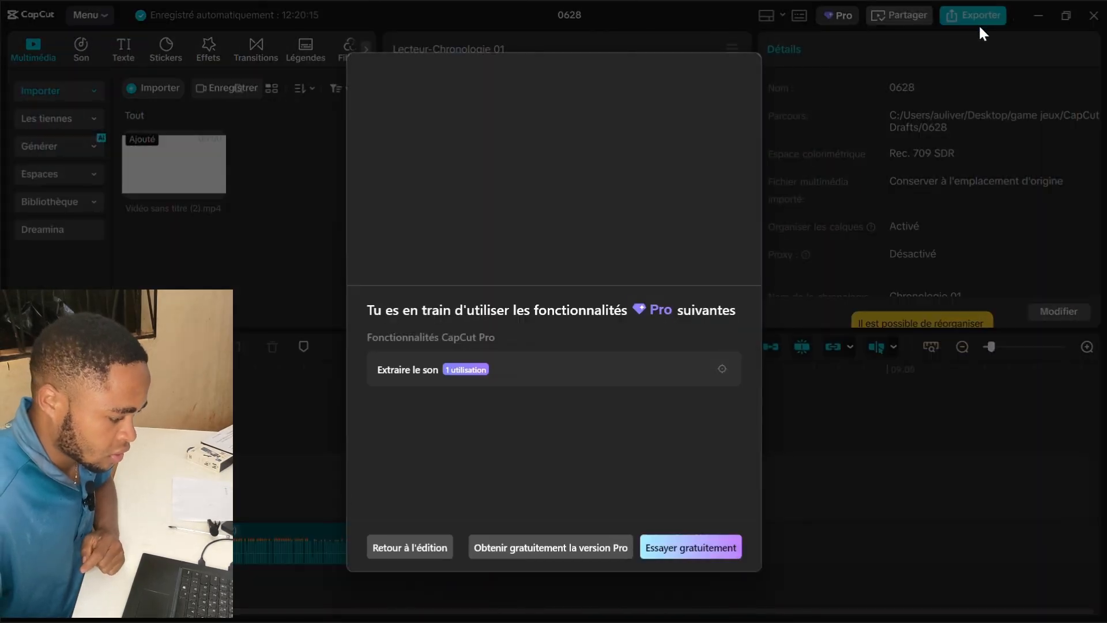
click(680, 550)
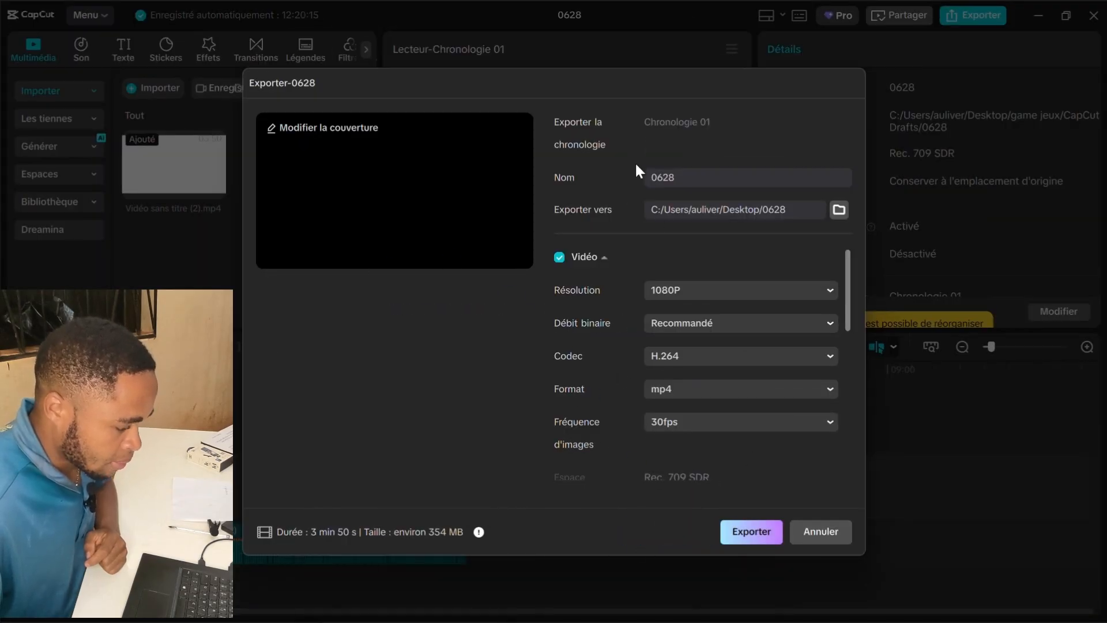
click(559, 258)
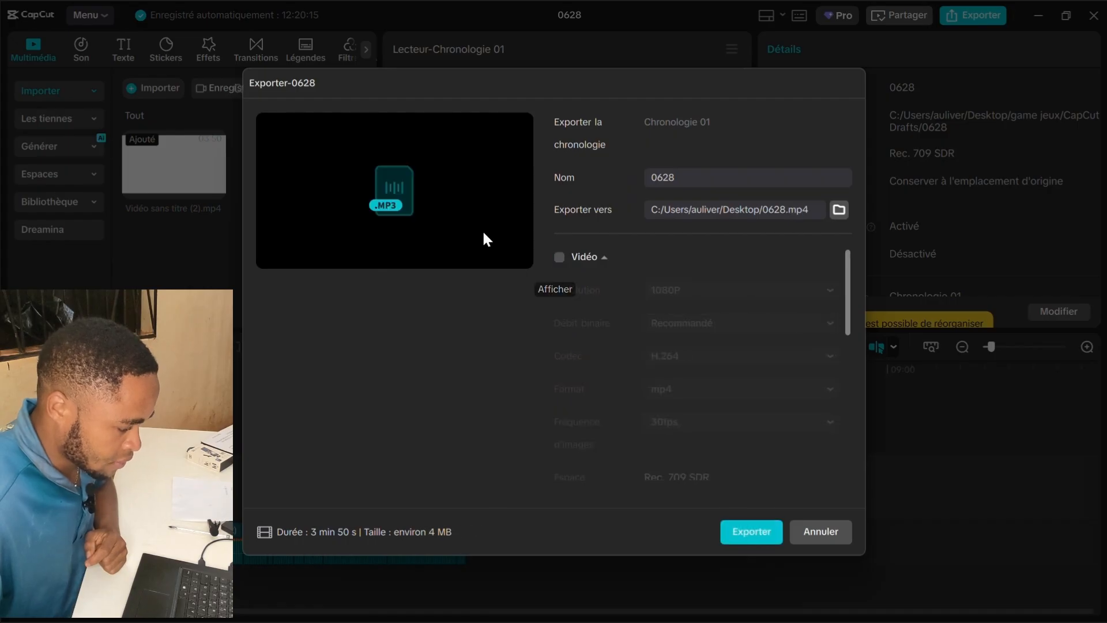
click(763, 534)
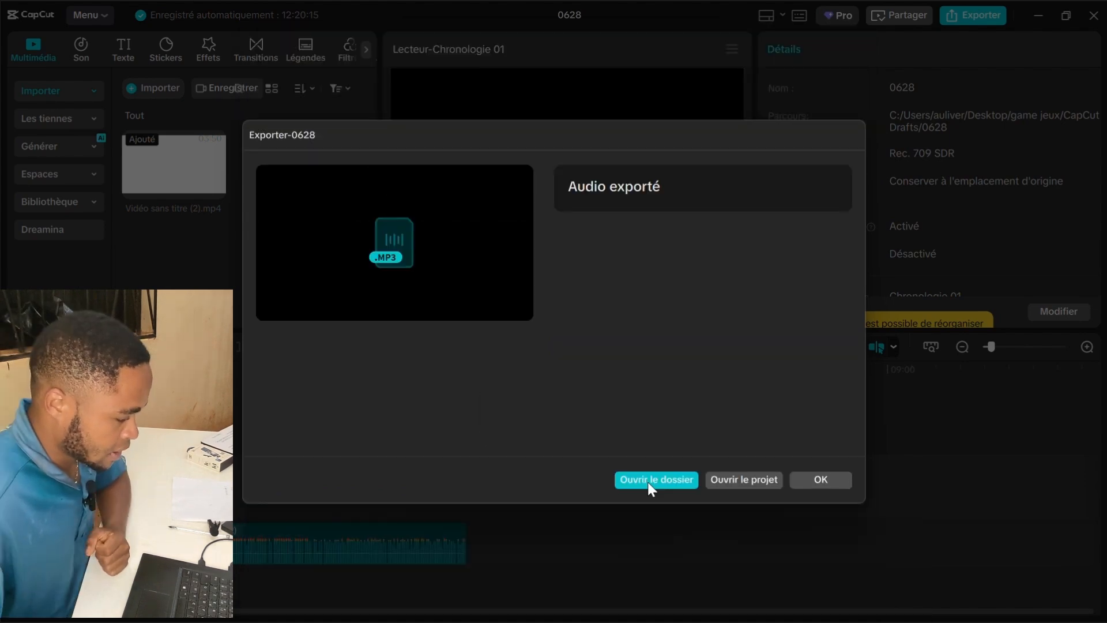
- Open the export folder and select 'Vidéo sans titre (2)' in Téléchargements
click(649, 482)
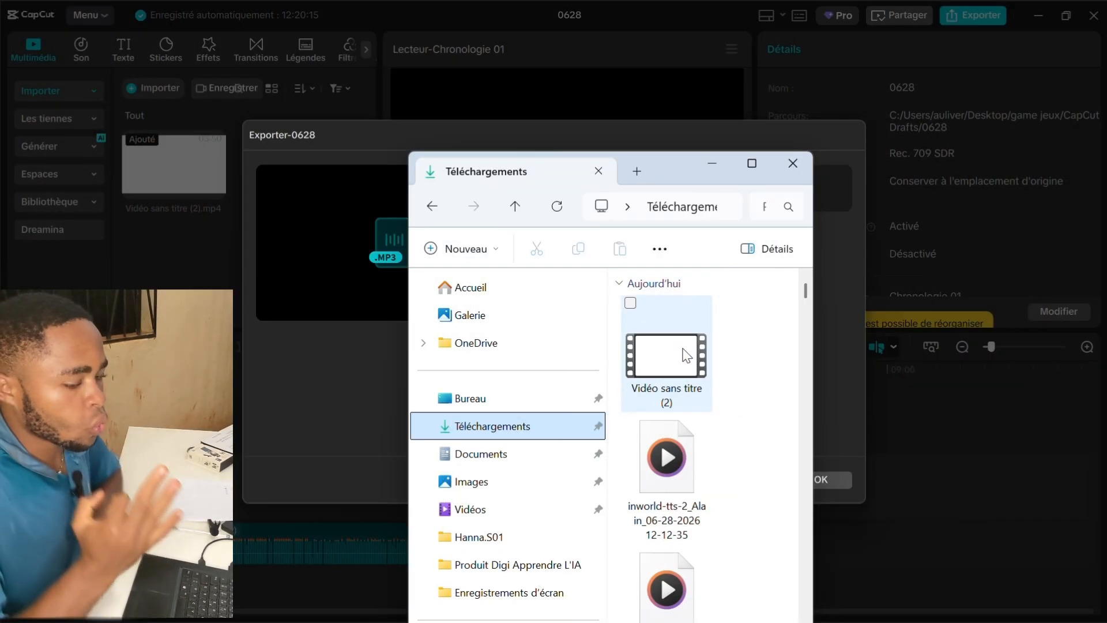
click(681, 367)
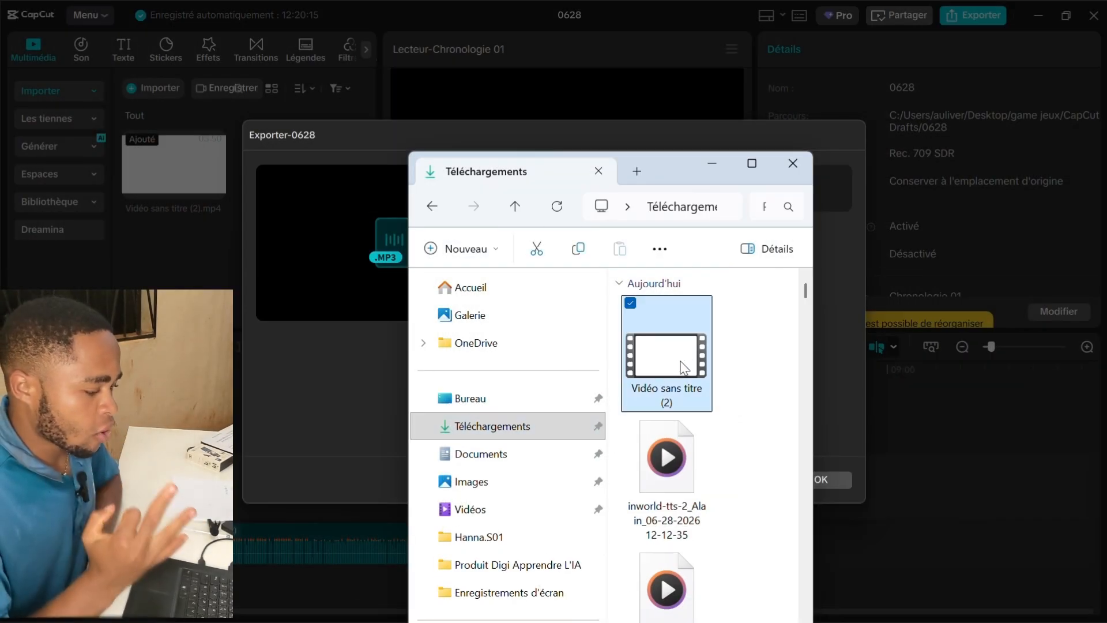